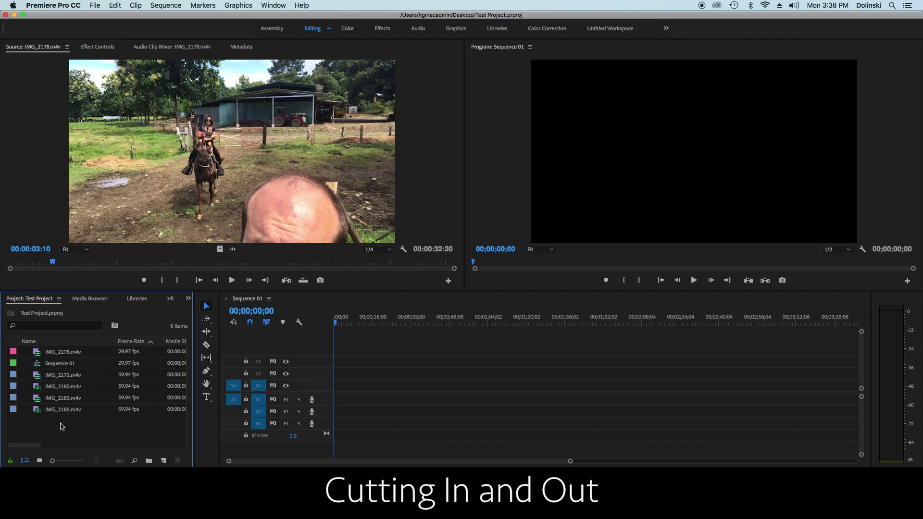
- Load IMG_2172.m4v into the Source Monitor and preview its footage, ending at about 00:00:35:07
double_click(40, 356)
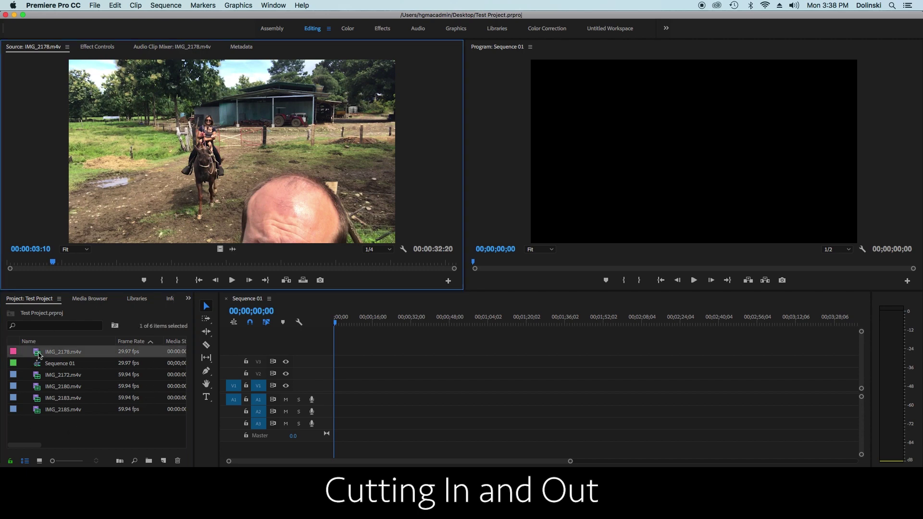
double_click(42, 376)
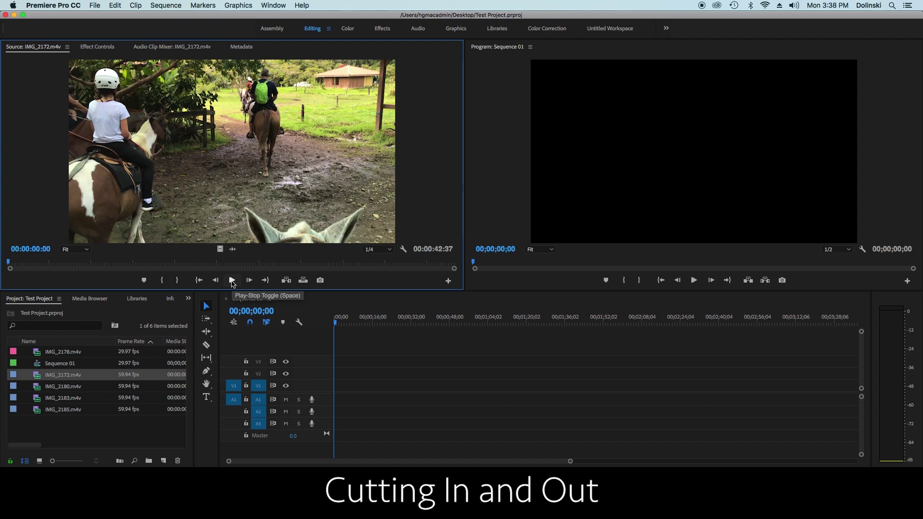
click(233, 281)
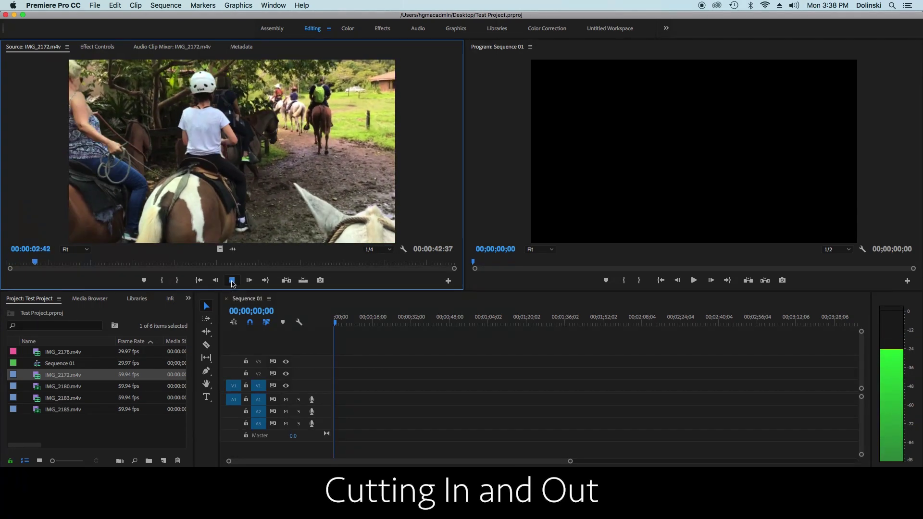
click(232, 281)
drag(37, 264, 377, 268)
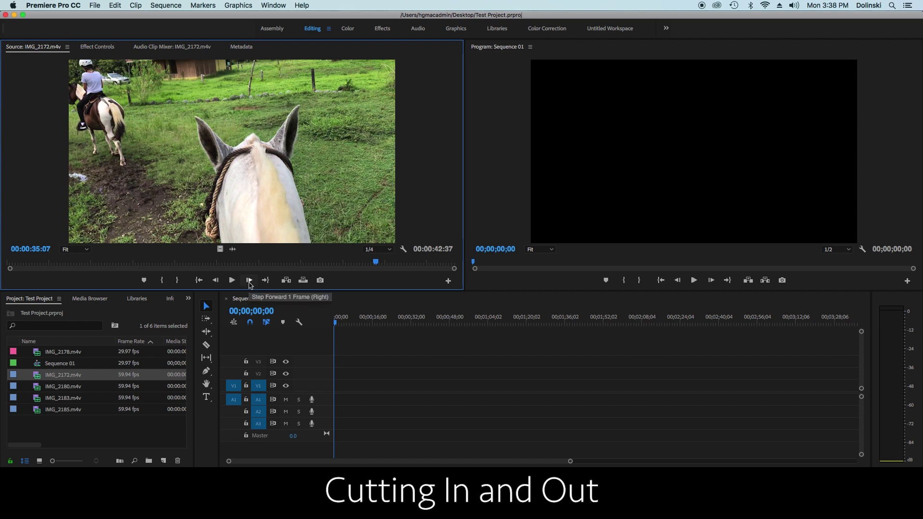
- Fine-tune the source playhead to 00:00:34:47 in IMG_2172.m4v and mark the In point there
click(249, 281)
click(249, 281)
click(249, 280)
click(216, 281)
click(216, 280)
click(216, 283)
click(216, 283)
drag(377, 263, 373, 263)
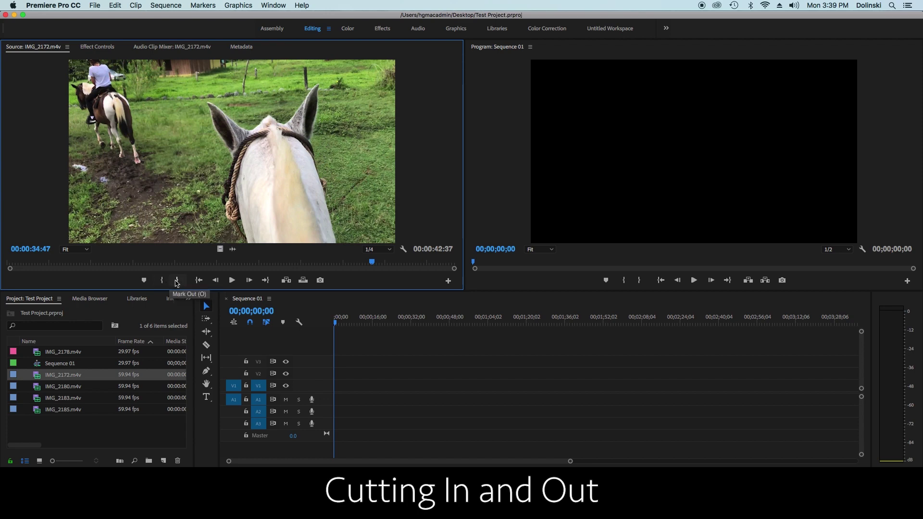
click(165, 283)
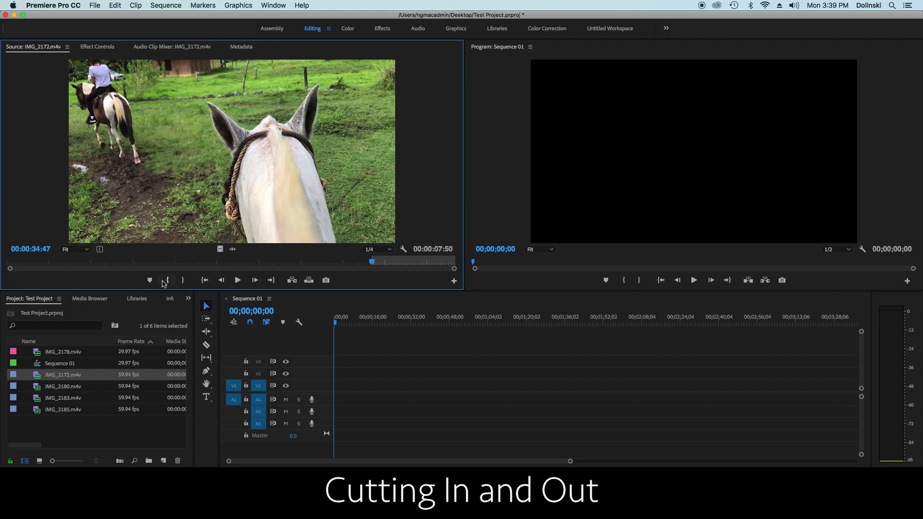
- Play the source clip from the In point to 00:00:38:11 and mark the Out point there
click(238, 281)
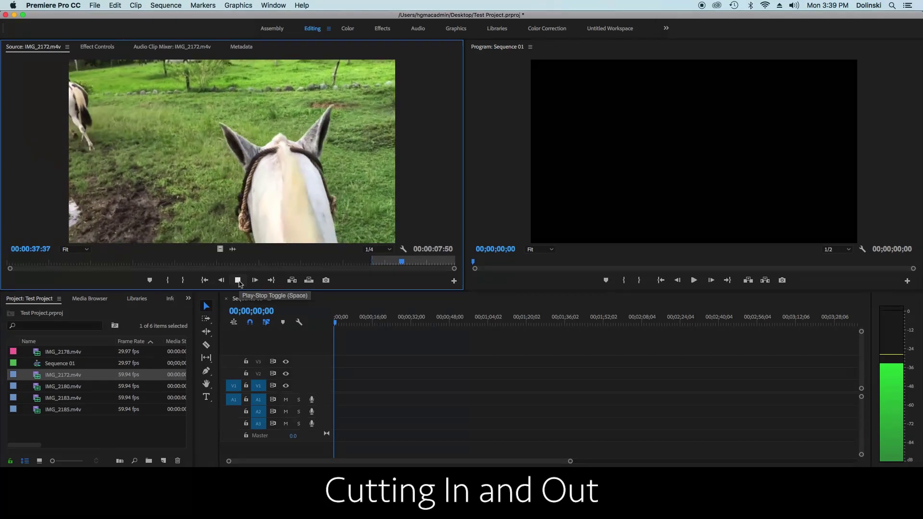
click(238, 282)
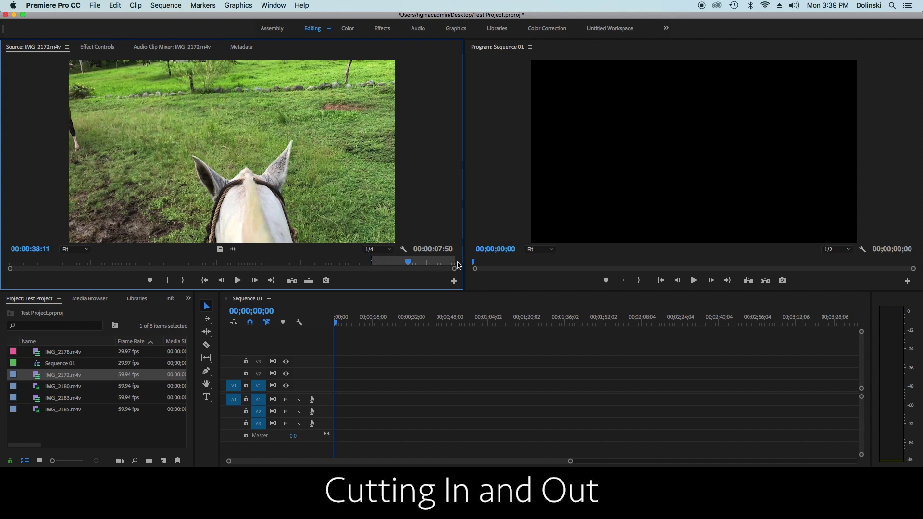
click(184, 284)
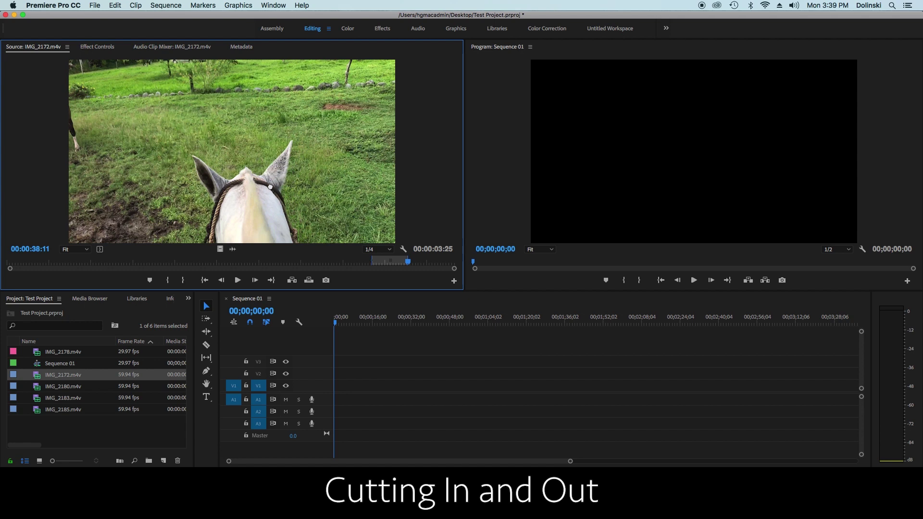
- Place the marked section on V1 and A1 of Sequence 01 at about 12 seconds, keeping the existing sequence settings
drag(304, 208, 365, 394)
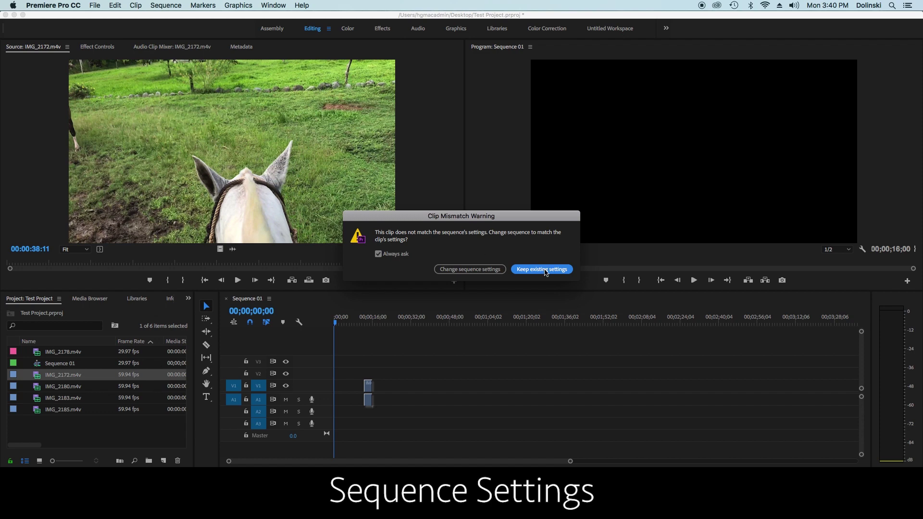
click(545, 270)
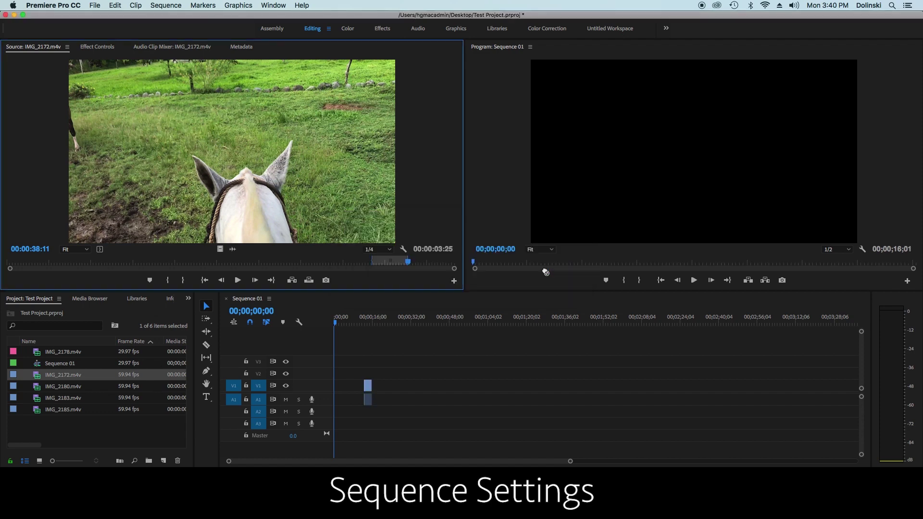
- Scrub through the placed clip in the timeline, stopping at 00;00;13;00
drag(365, 322, 371, 326)
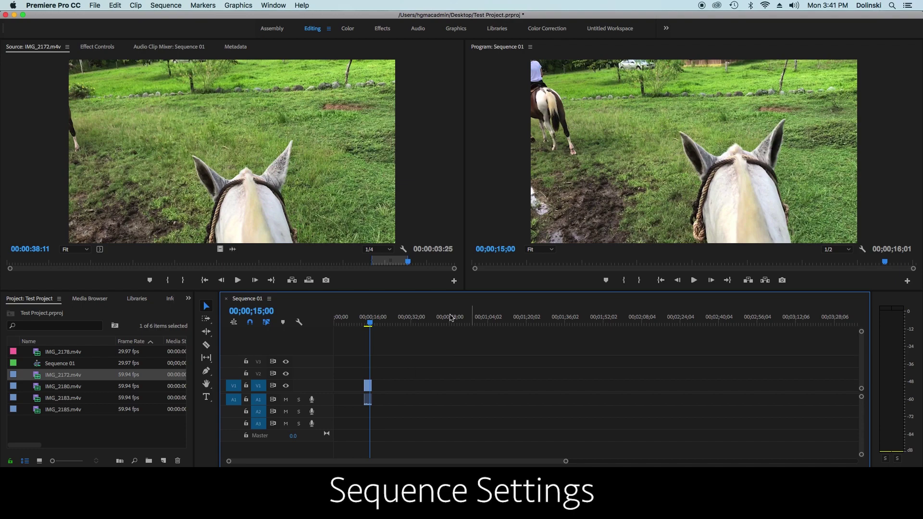
mouse_move(361, 321)
mouse_down()
mouse_move(508, 327)
mouse_move(365, 326)
mouse_up()
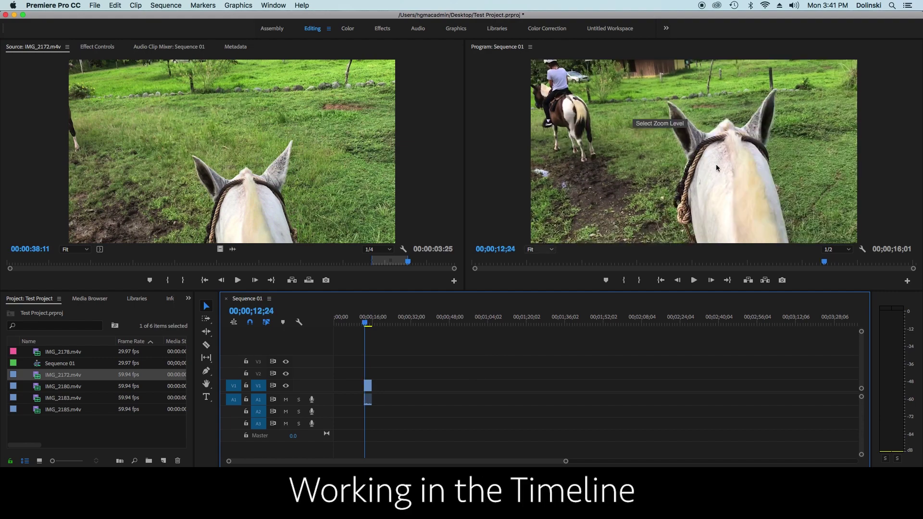
drag(365, 326, 367, 327)
- Mark a section of IMG_2172.m4v from about 19 to 22 seconds and place it directly before the first clip on V1 and A1
click(200, 264)
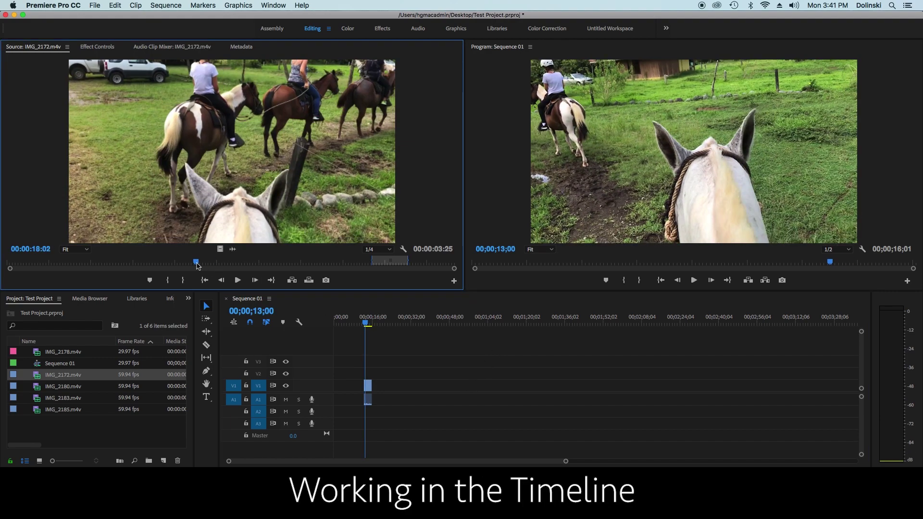
drag(201, 264, 233, 263)
key(i)
click(215, 264)
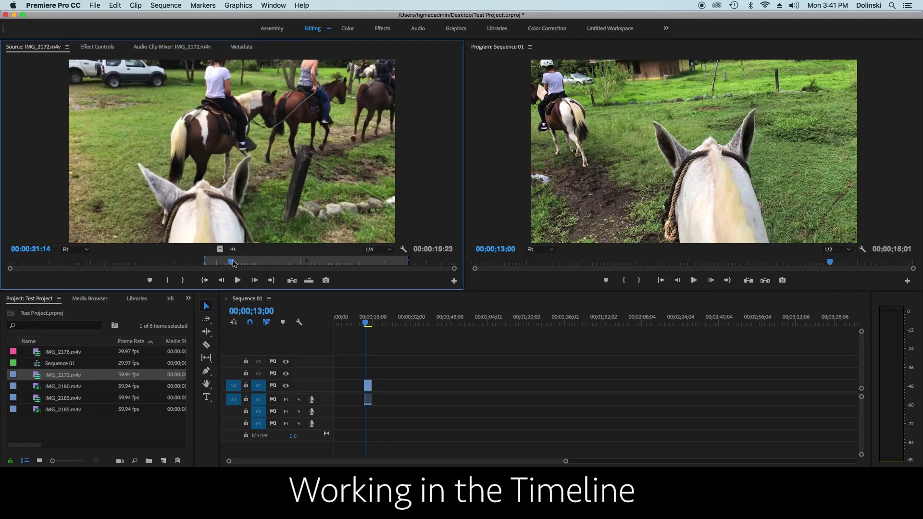
click(183, 279)
drag(226, 209, 358, 391)
click(374, 387)
- Mark an earlier section of IMG_2172.m4v from about 6 seconds to 00:00:08:28 and place it ahead of the two sequence clips
drag(149, 260, 96, 264)
click(167, 280)
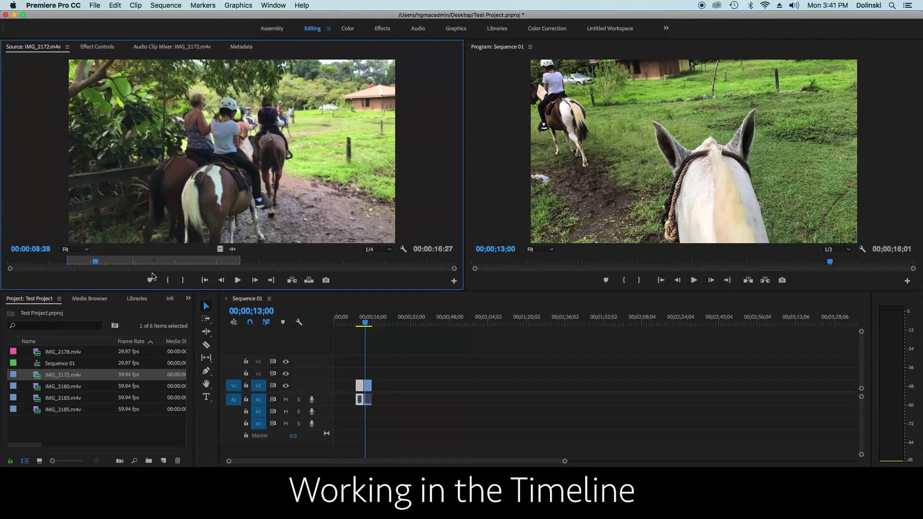
click(183, 280)
drag(183, 223, 347, 387)
- Play and scrub through the three adjoining clips in the sequence, starting at 00;00;07;06
mouse_move(354, 322)
mouse_down()
mouse_move(372, 330)
mouse_move(351, 327)
mouse_up()
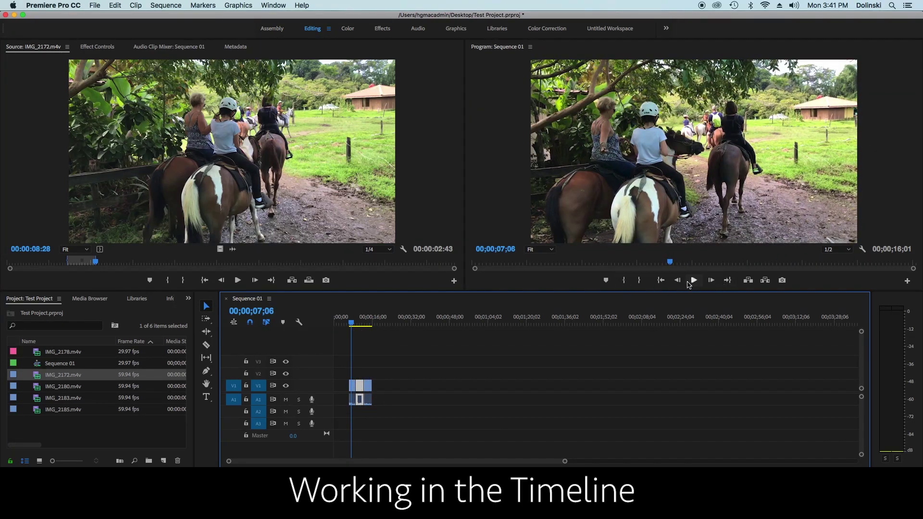
click(695, 282)
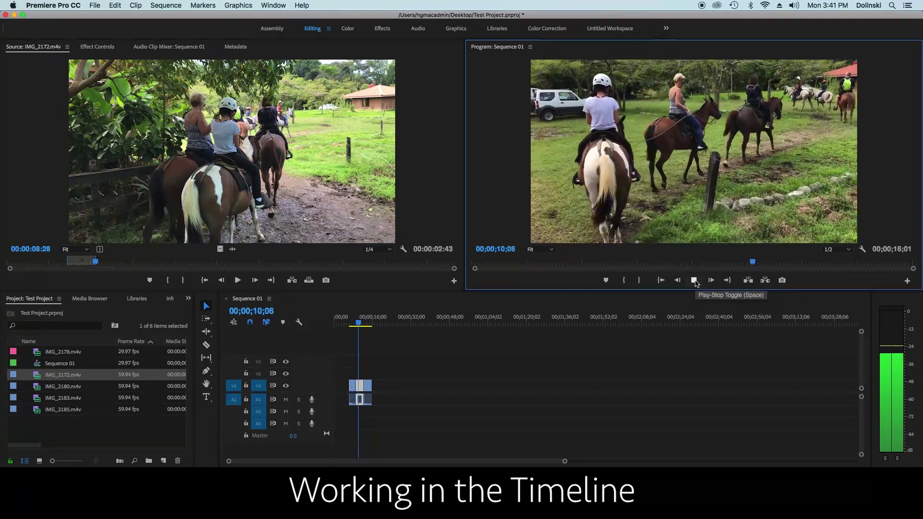
click(694, 280)
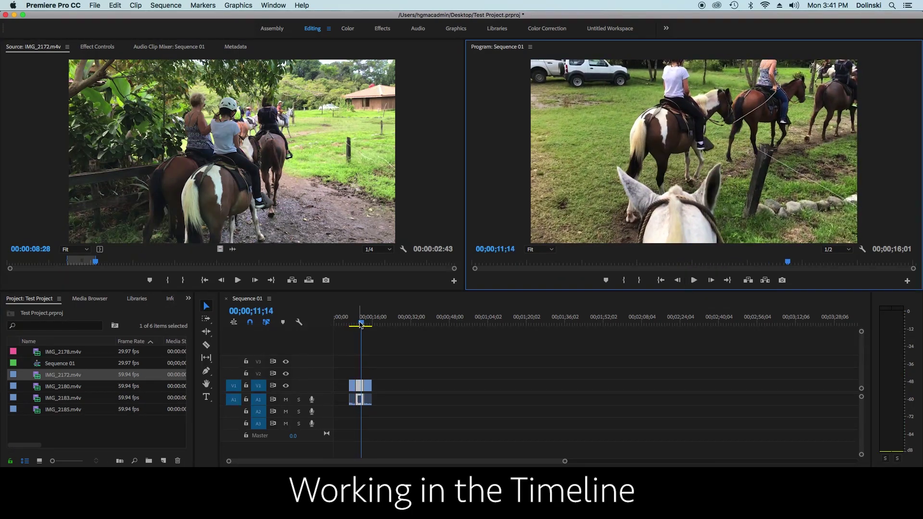
drag(362, 326, 366, 325)
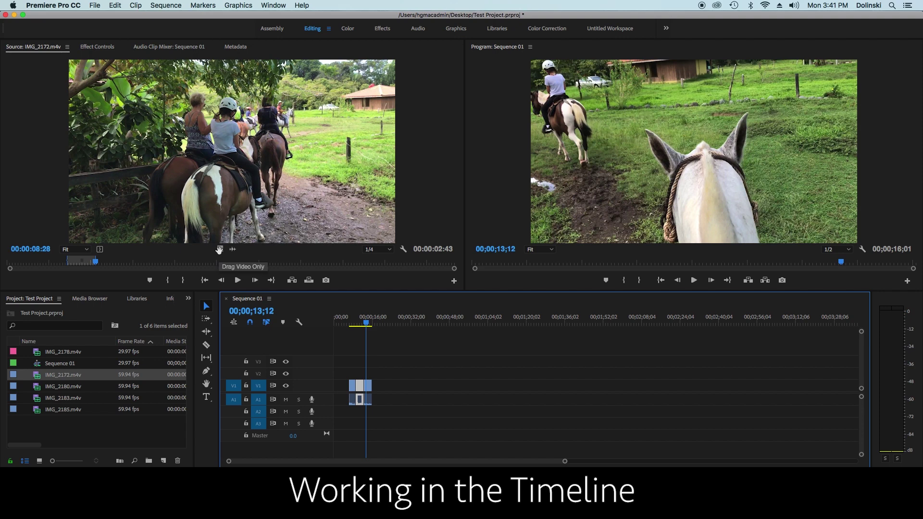
- Place only the video of the marked section on V1 at about 28 seconds, and only its audio beneath it on A1
click(225, 163)
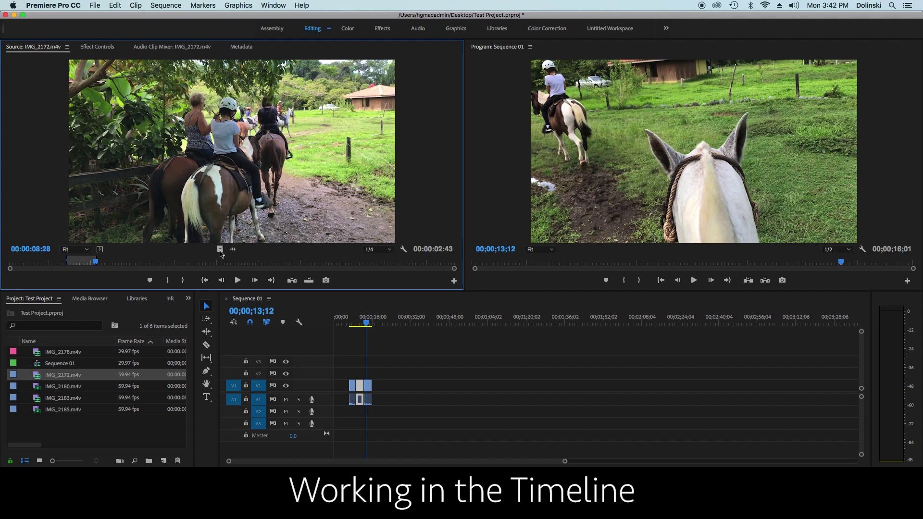
drag(362, 308, 404, 387)
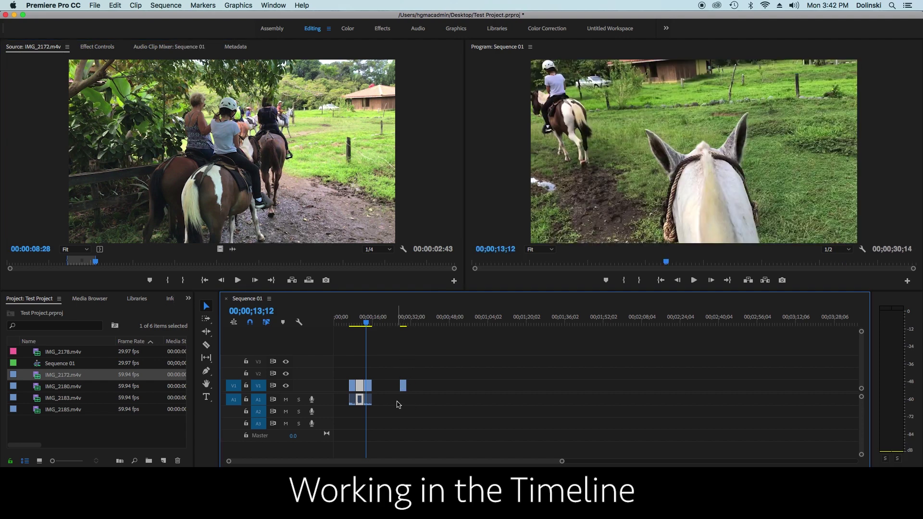
click(387, 374)
drag(381, 373, 396, 392)
drag(231, 250, 403, 402)
click(403, 353)
- Play the source clip briefly and keep the Source Monitor's playback resolution at 1/4
click(238, 280)
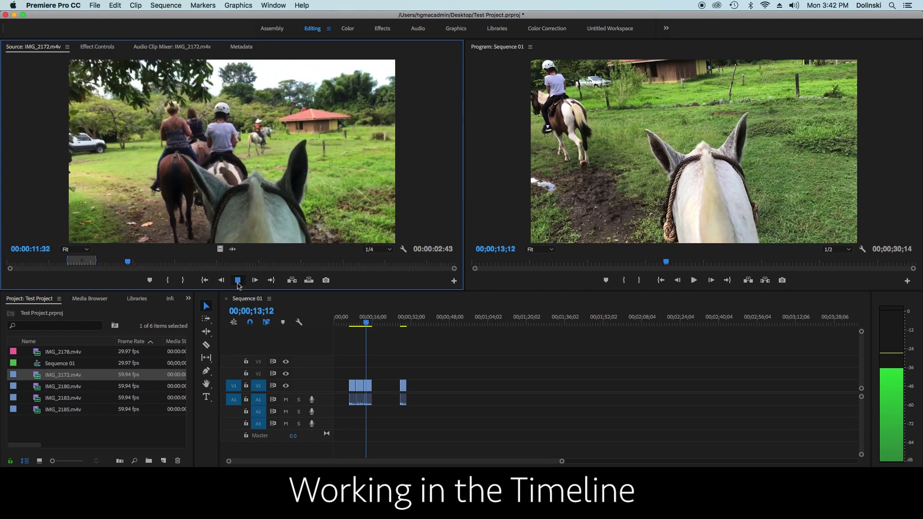
click(238, 281)
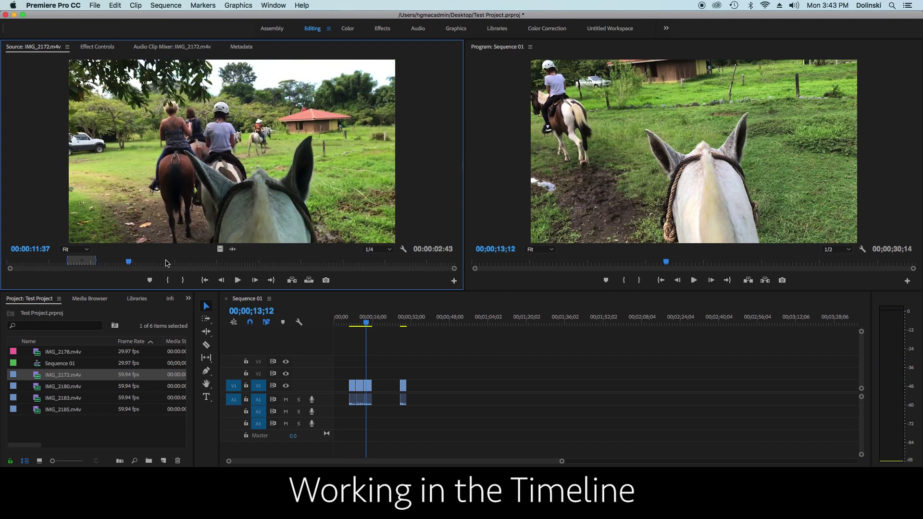
click(389, 250)
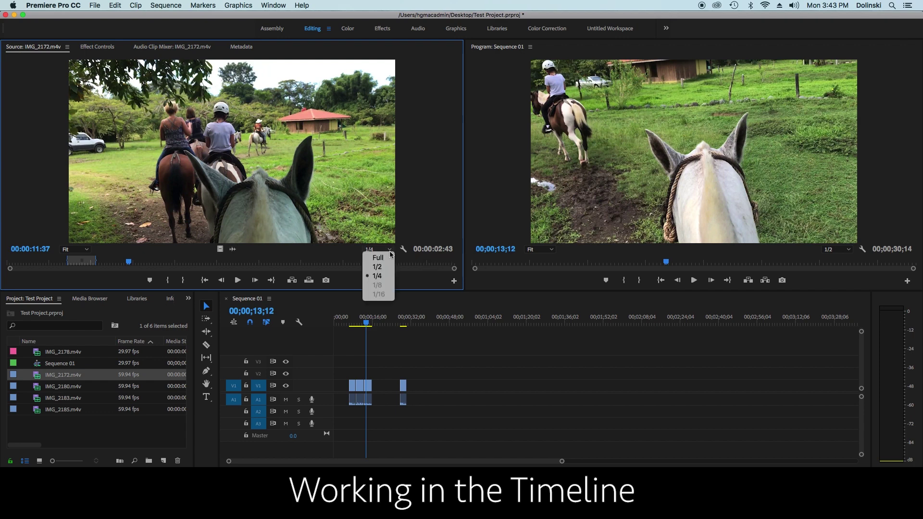
click(379, 276)
- Move to 00;00;09;12 in the sequence and set the Program Monitor's playback resolution to 1/4
click(408, 348)
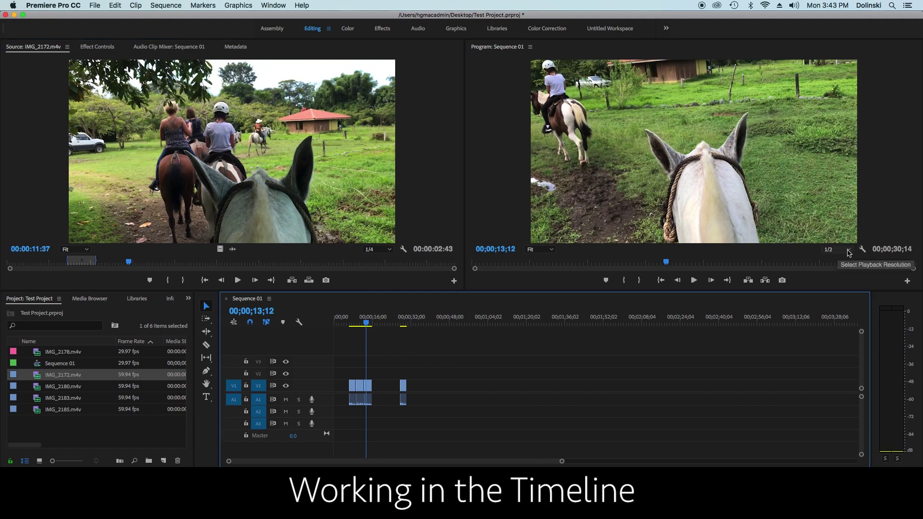
key(Up)
key(Up)
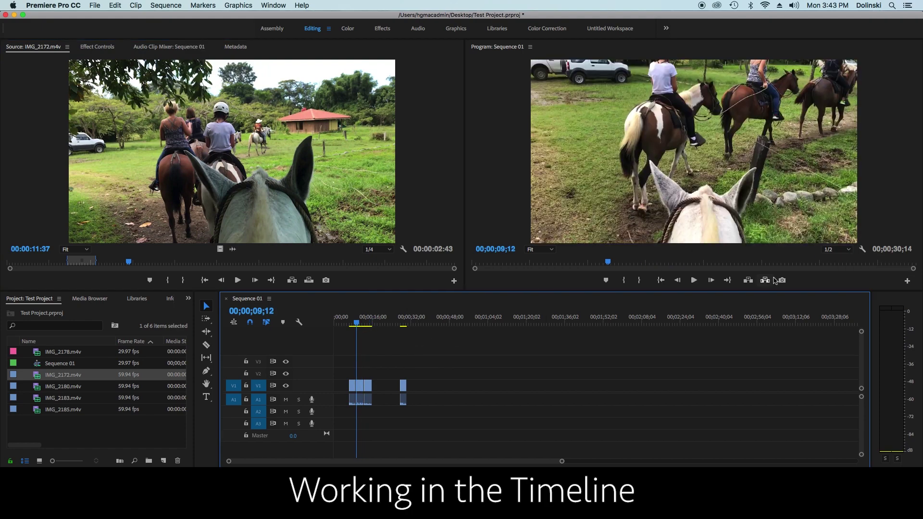
click(849, 250)
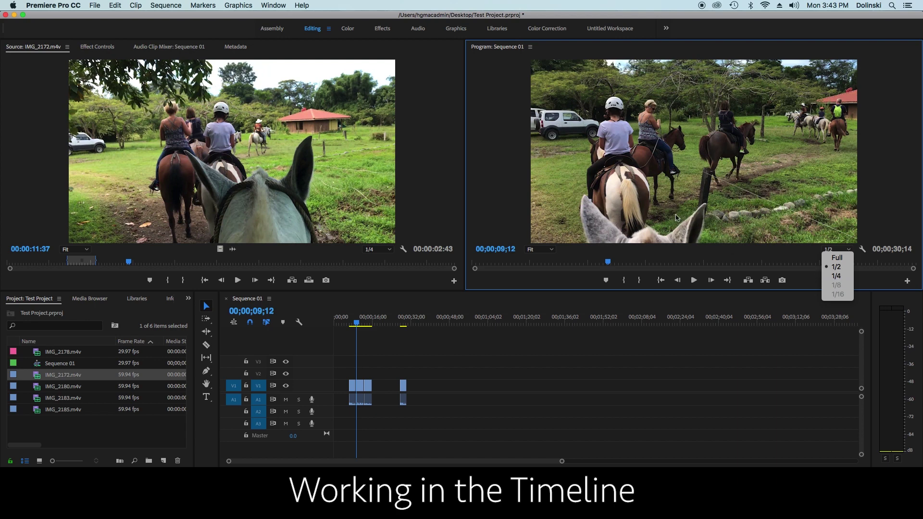
click(837, 276)
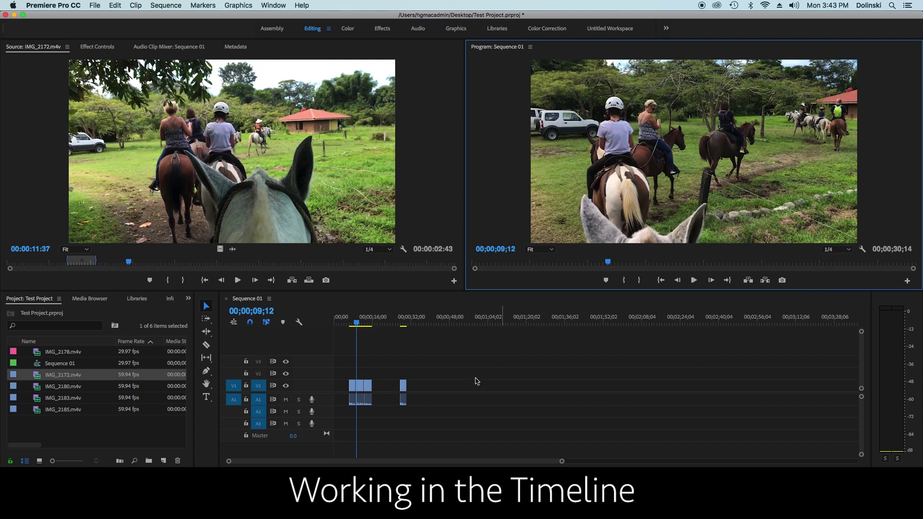
- Scrub through the adjoining sequence clips and enlarge the timeline scale to examine them more closely, ending at 00;00;07;25
drag(357, 323, 363, 332)
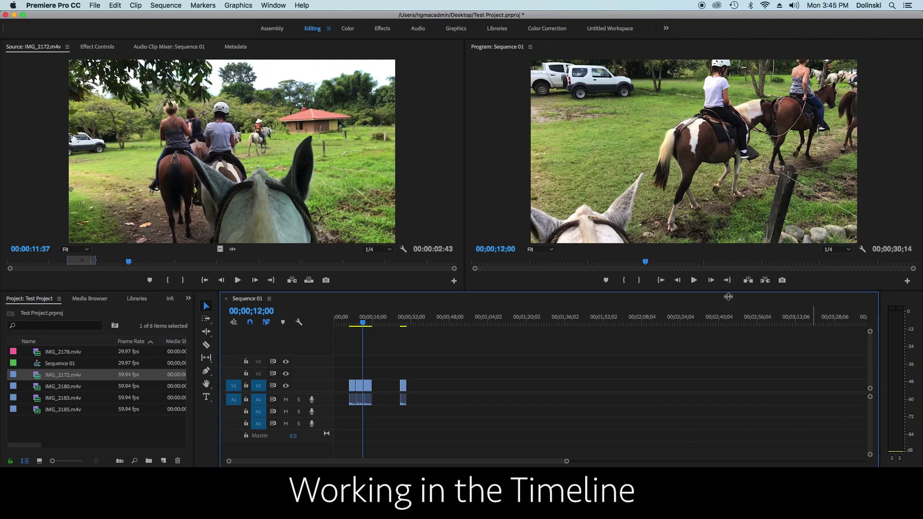
drag(350, 318, 357, 318)
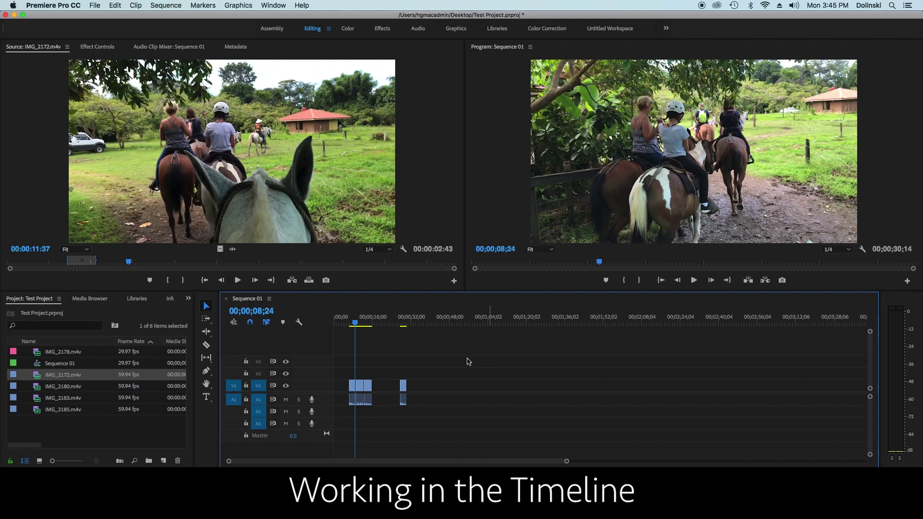
mouse_move(356, 323)
mouse_down()
mouse_move(368, 322)
mouse_move(349, 326)
mouse_move(369, 329)
mouse_up()
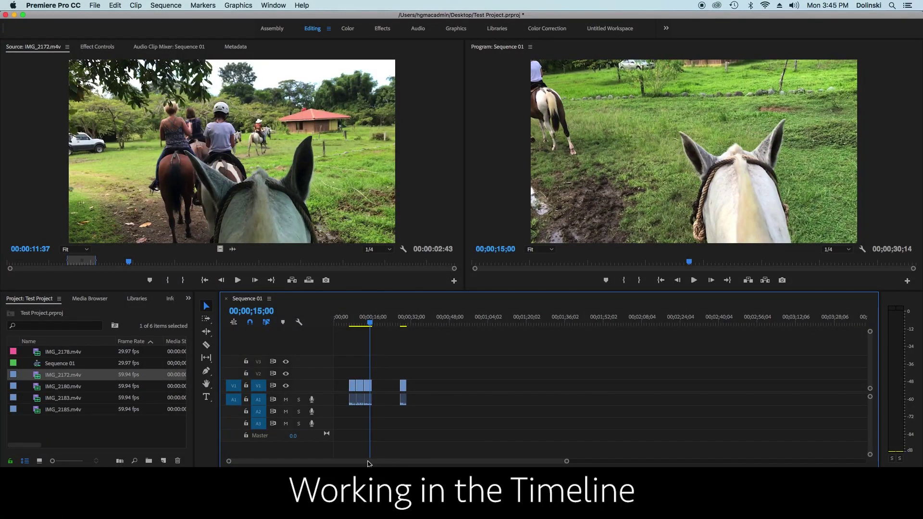
mouse_move(335, 463)
mouse_down()
mouse_move(600, 462)
mouse_move(326, 463)
mouse_up()
drag(568, 462, 462, 462)
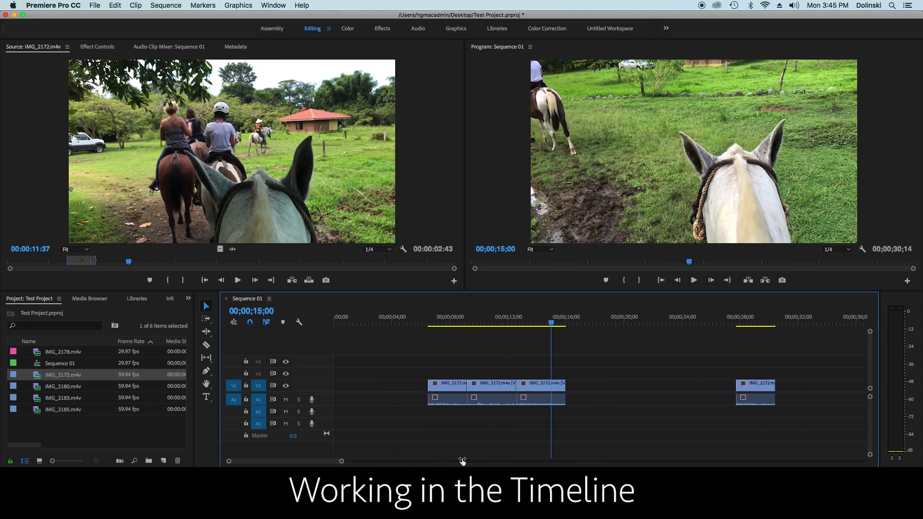
click(448, 323)
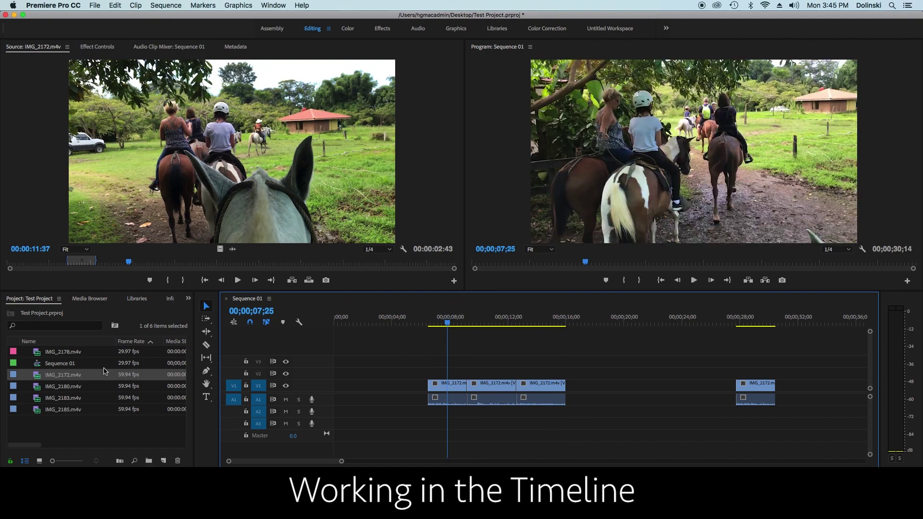
- Open IMG_2180.m4v in the Source Monitor, scrub to the start of the wanted section and mark an In point
double_click(37, 388)
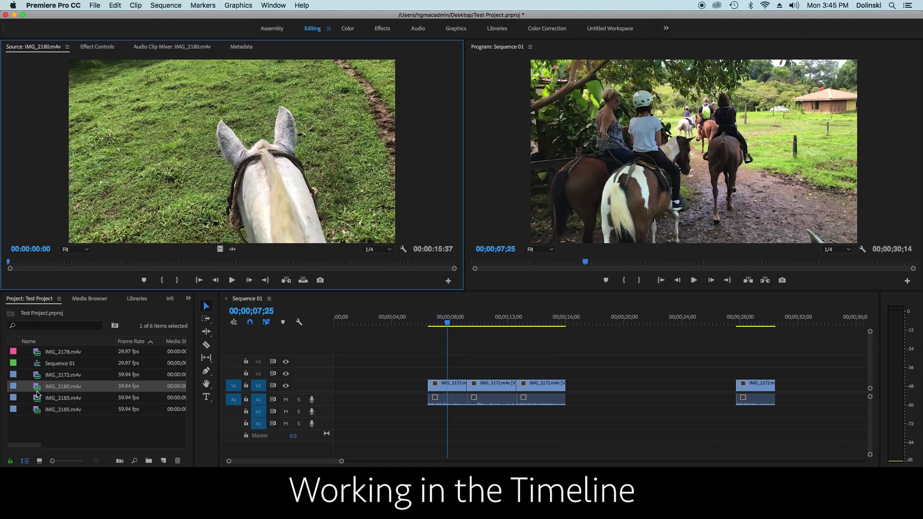
click(206, 261)
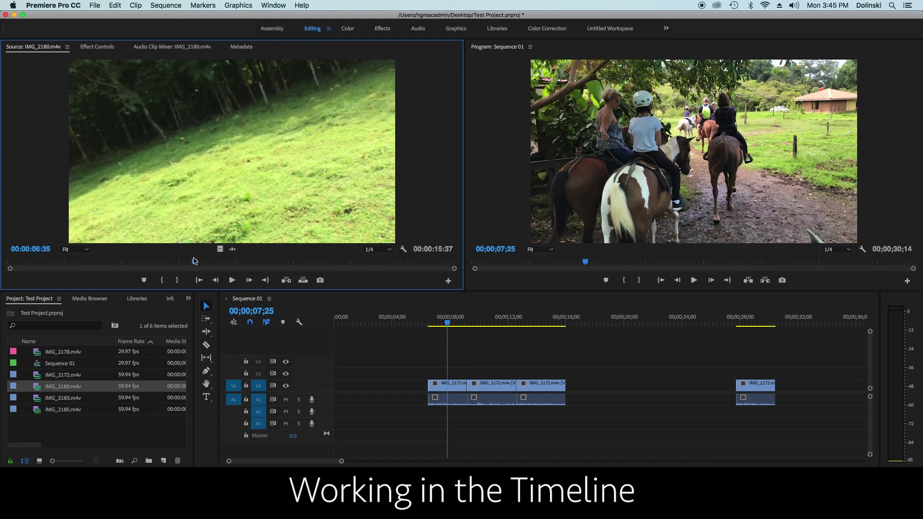
click(177, 261)
drag(177, 261, 111, 262)
click(161, 280)
- Play the source clip from the In point and mark an Out point at 00:00:05:58
click(237, 281)
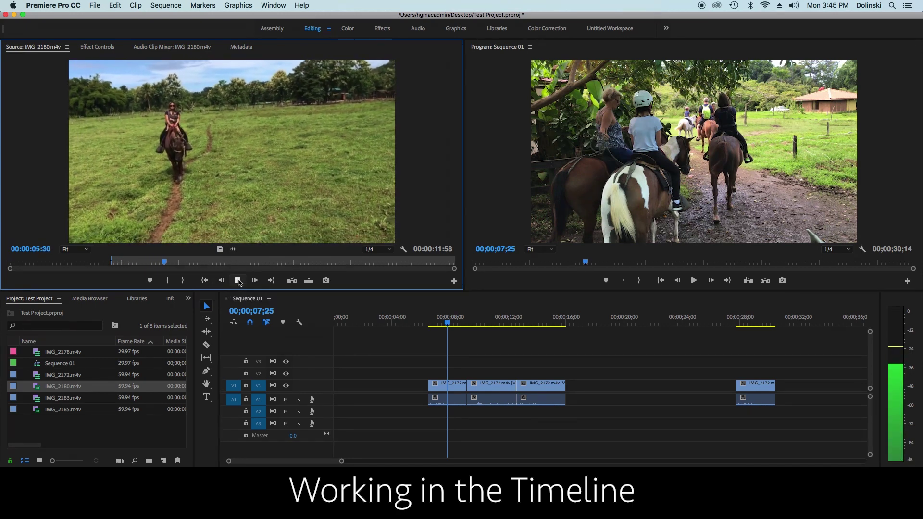
click(238, 281)
key(o)
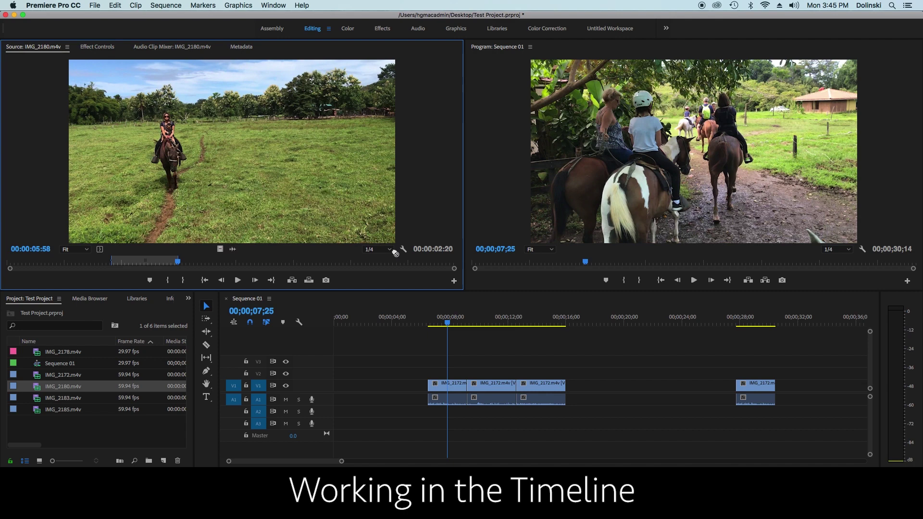
- Place the marked section on V1 and A1 at about 20 seconds, and a second copy at about 17 seconds with snapping off
drag(522, 316, 631, 390)
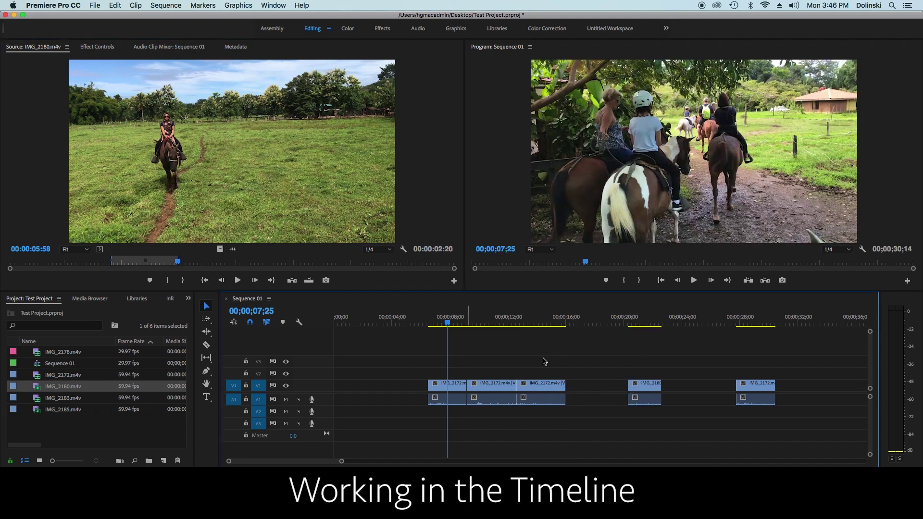
click(250, 322)
click(250, 322)
click(251, 324)
drag(208, 228, 584, 393)
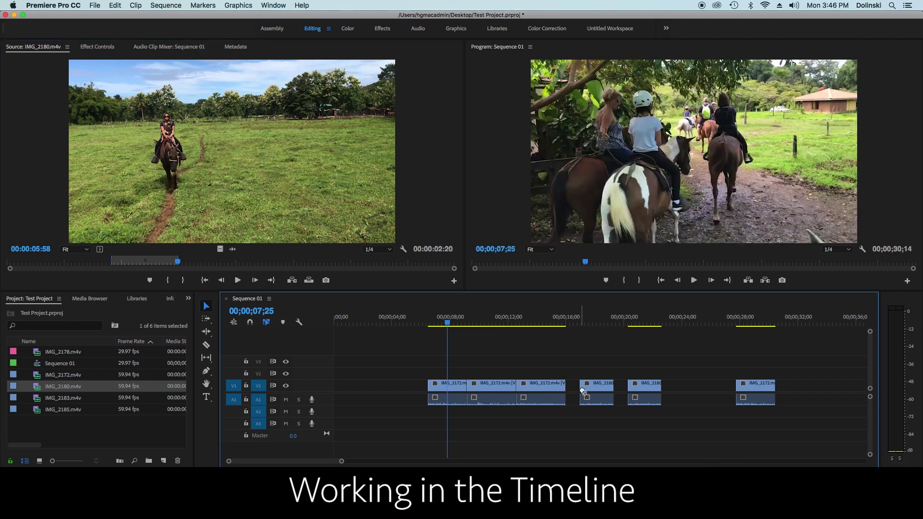
- Turn snapping back on and move the 17-second IMG_2180 copy against the end of the three adjoining clips
click(250, 325)
drag(596, 389, 583, 388)
- Delete the spare IMG_2180 copy at about 20 seconds and move the sequence playhead to 00;00;24;14
click(659, 398)
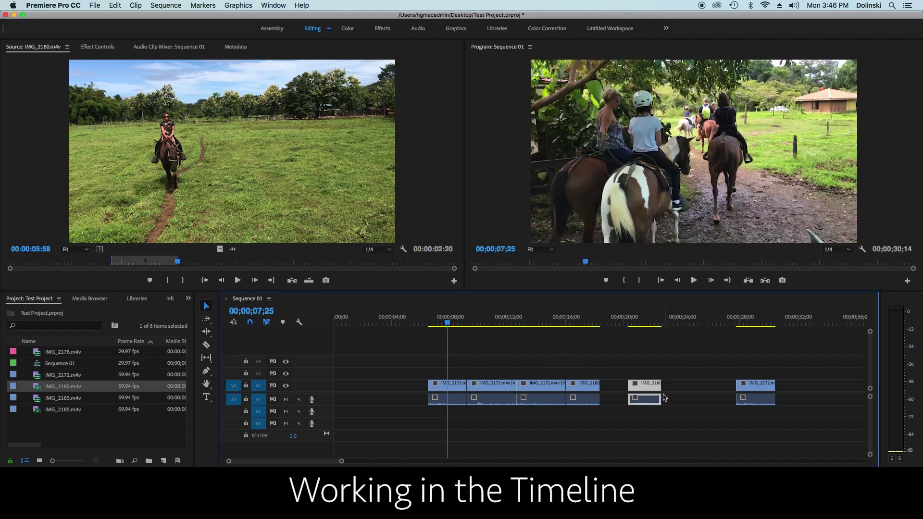
key(Delete)
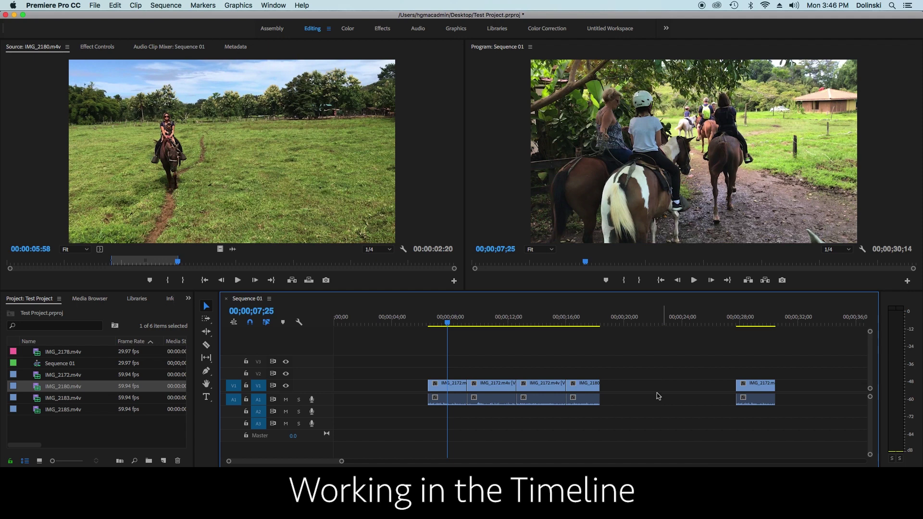
click(619, 325)
drag(618, 322, 683, 318)
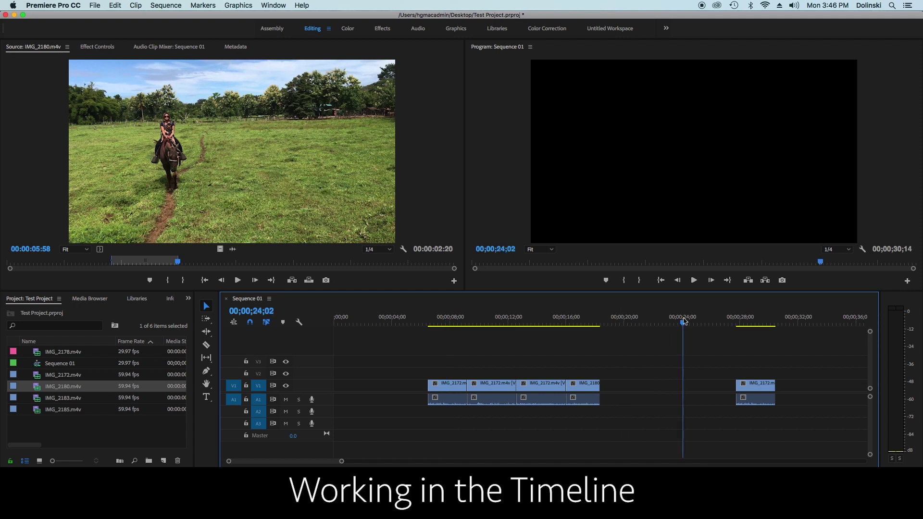
drag(603, 322, 689, 350)
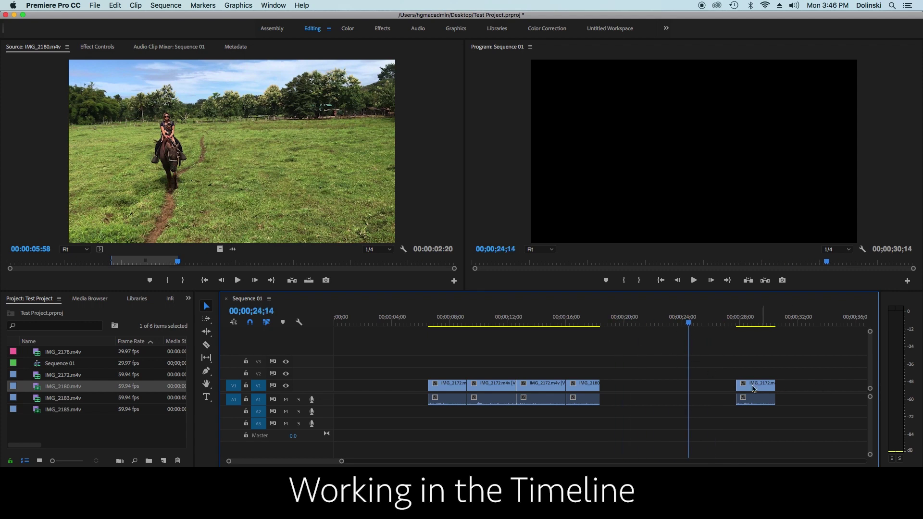
- Butt the IMG_2180 clip and the IMG_2172 clip before it against the last clip, then ripple-delete the large gap on V1
drag(579, 388, 715, 391)
drag(527, 385, 663, 385)
mouse_move(488, 386)
mouse_down()
mouse_move(624, 388)
mouse_move(483, 387)
mouse_up()
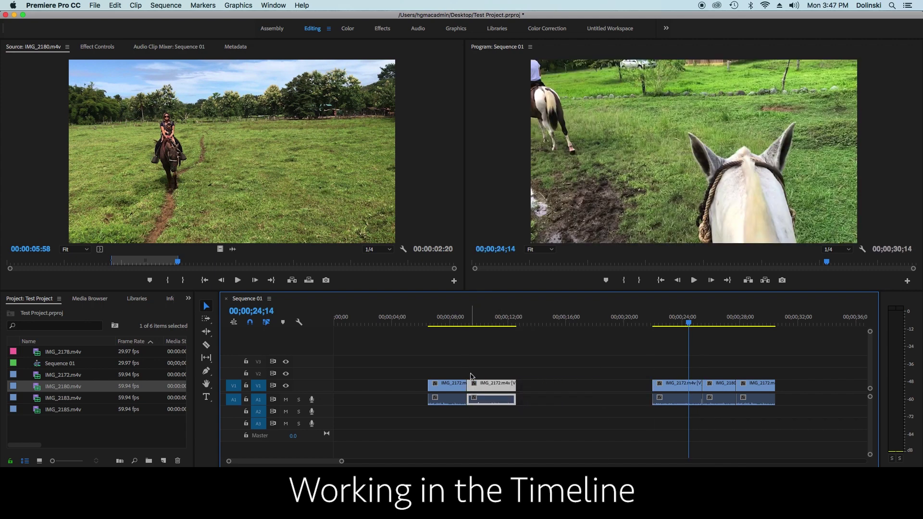
click(571, 387)
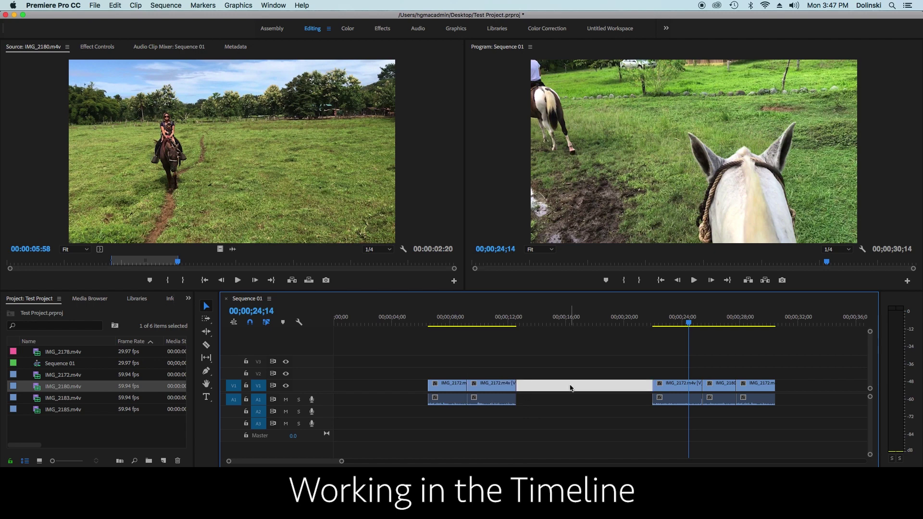
key(Delete)
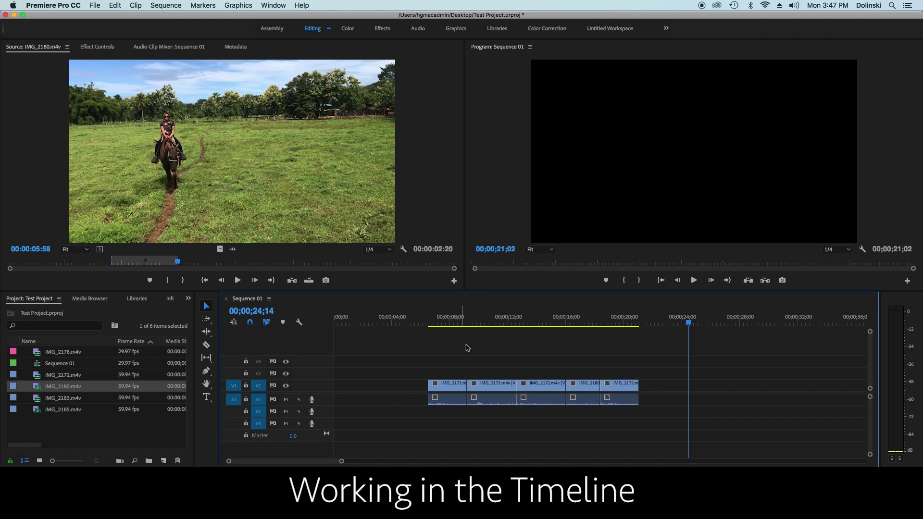
- Move the first IMG_2172 clip away from the others with the Selection tool so that it starts at about 6 seconds
mouse_move(621, 389)
mouse_down()
mouse_move(711, 388)
mouse_move(620, 389)
mouse_up()
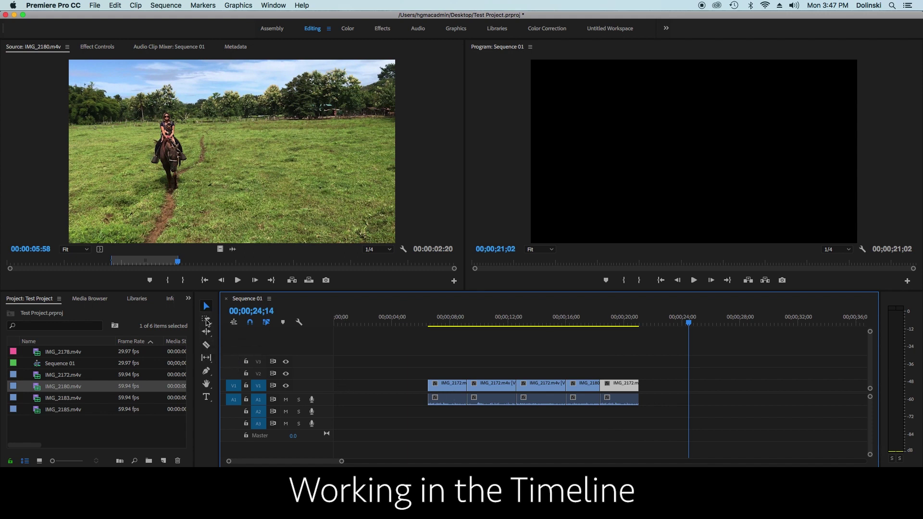
click(206, 308)
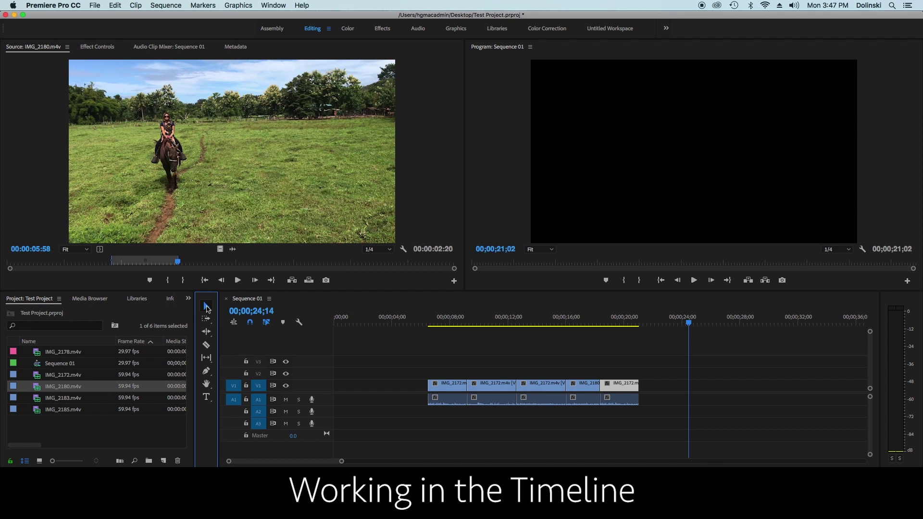
click(447, 386)
drag(438, 385, 401, 386)
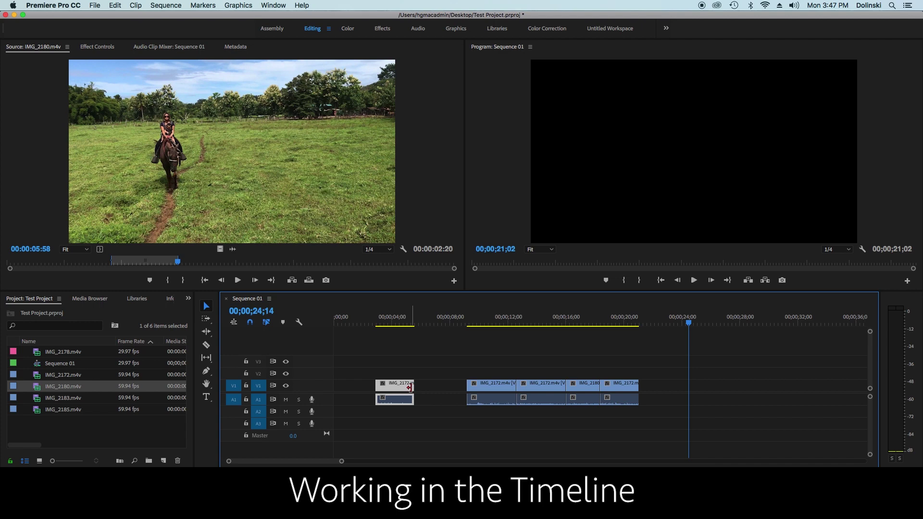
mouse_move(428, 388)
mouse_down()
mouse_move(451, 388)
mouse_move(408, 390)
mouse_move(442, 386)
mouse_up()
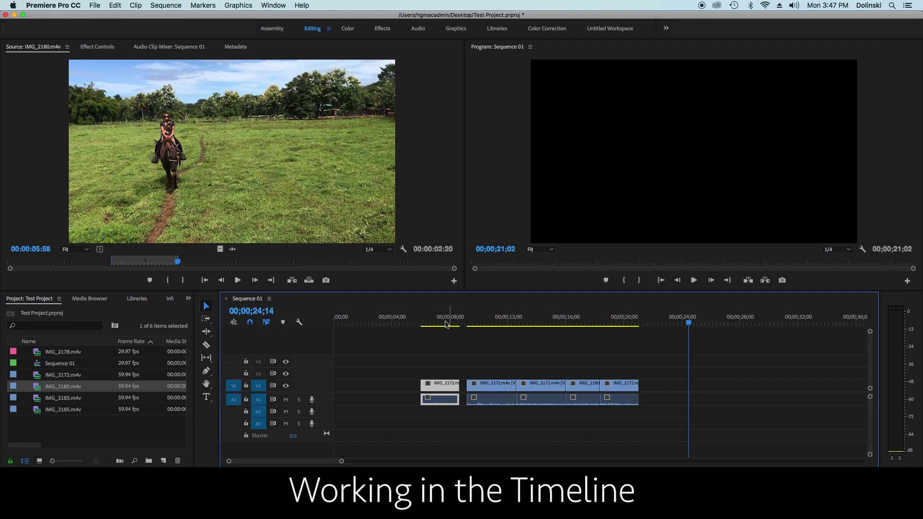
- Position the playhead at 00;00;08;27 in the gap and extend the first clip's end to it
click(463, 320)
click(464, 321)
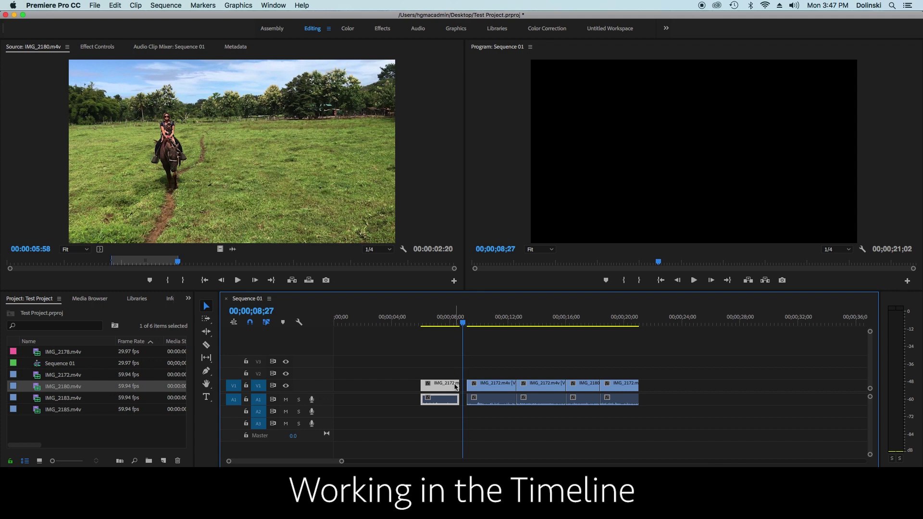
drag(456, 388, 463, 389)
- Move the playhead to 00;00;07;02 and shorten the first clip's start to just before it
click(452, 325)
mouse_move(452, 325)
mouse_down()
mouse_move(472, 326)
mouse_move(450, 333)
mouse_move(478, 327)
mouse_move(436, 327)
mouse_up()
drag(424, 390, 432, 390)
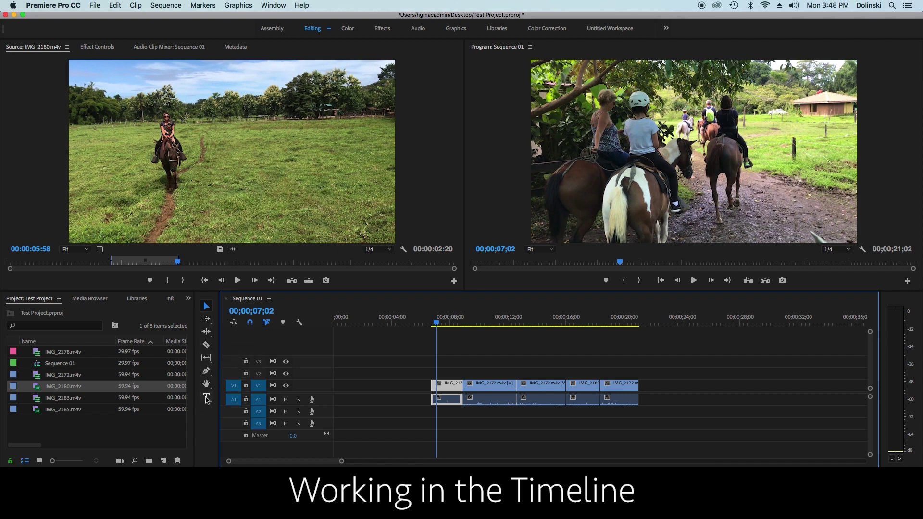
- Split the third clip at about 14 seconds with the Razor tool and move its second half behind the IMG_2180 clip
click(206, 345)
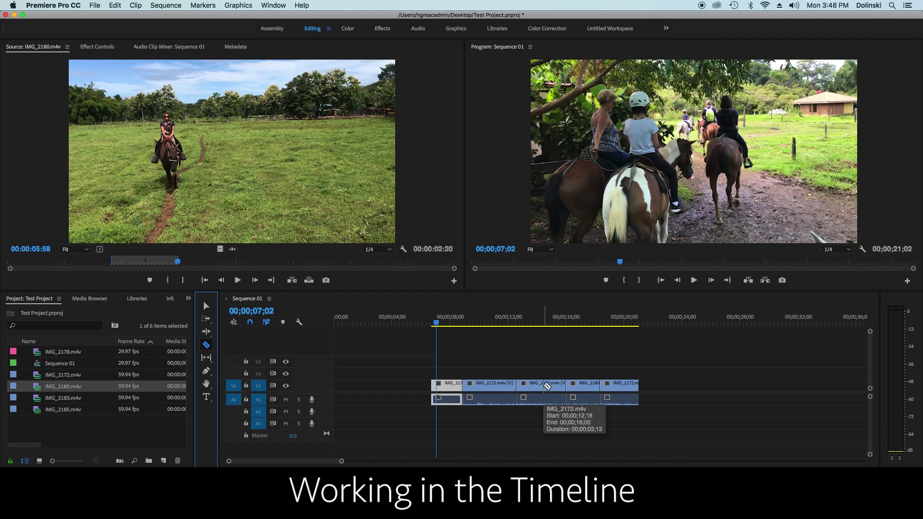
click(543, 386)
click(206, 307)
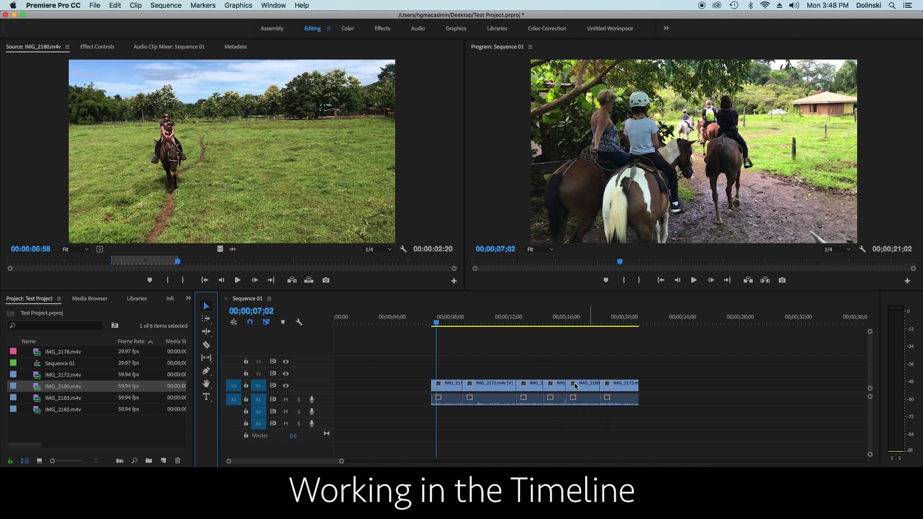
drag(553, 389, 590, 391)
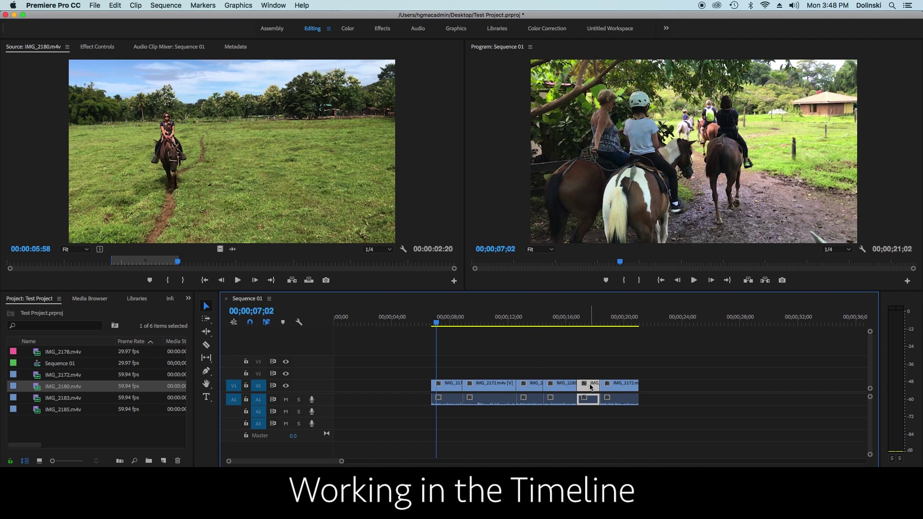
- Delete the relocated half clip and move the last clip against the end of the IMG_2180 clip
key(Delete)
drag(607, 385, 591, 400)
- Scrub the sequence to 00;00;12;25, then switch the V1 track's output off and back on
click(207, 346)
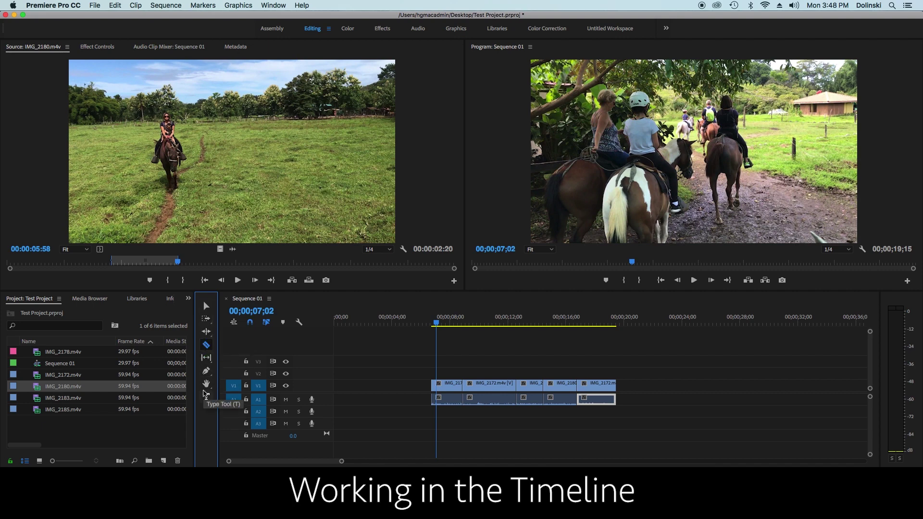
drag(436, 322, 488, 322)
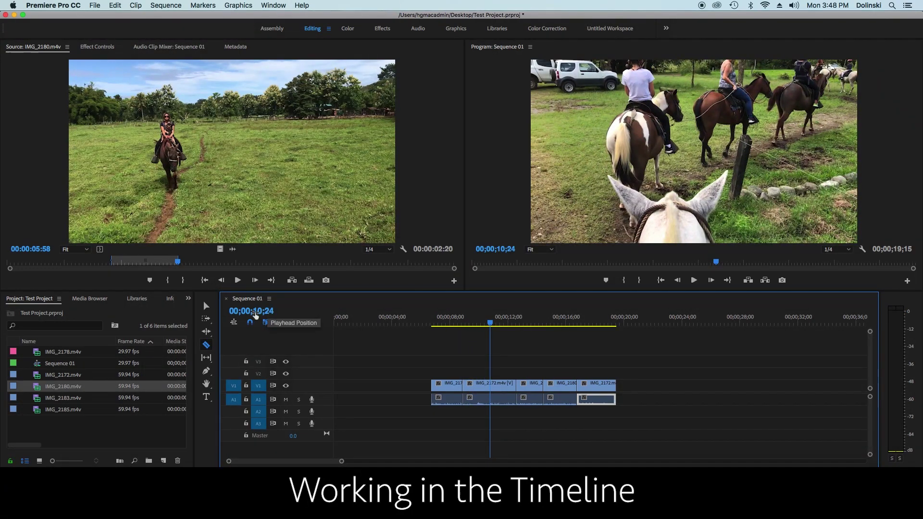
drag(491, 323, 522, 322)
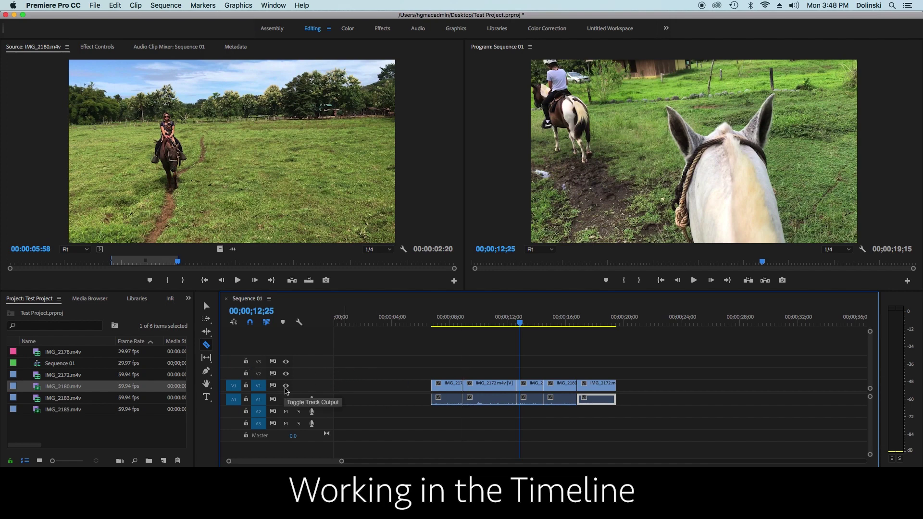
click(206, 306)
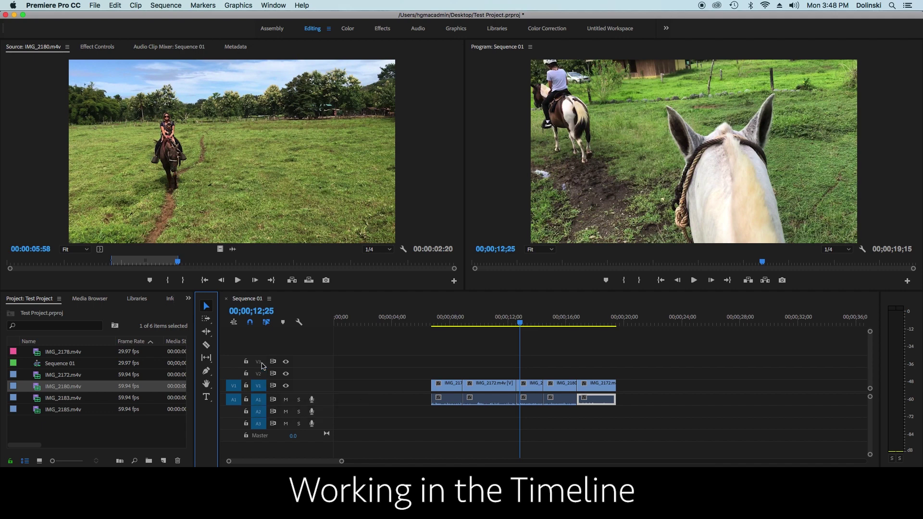
click(286, 387)
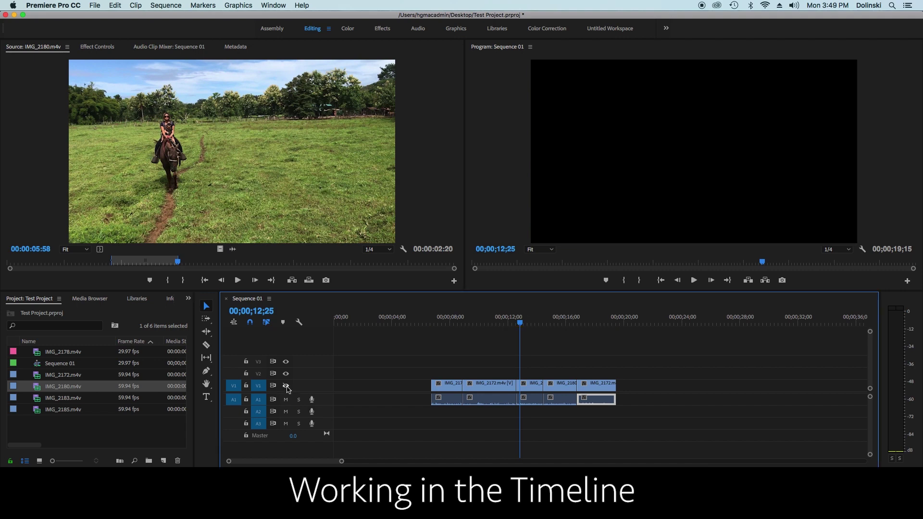
click(286, 386)
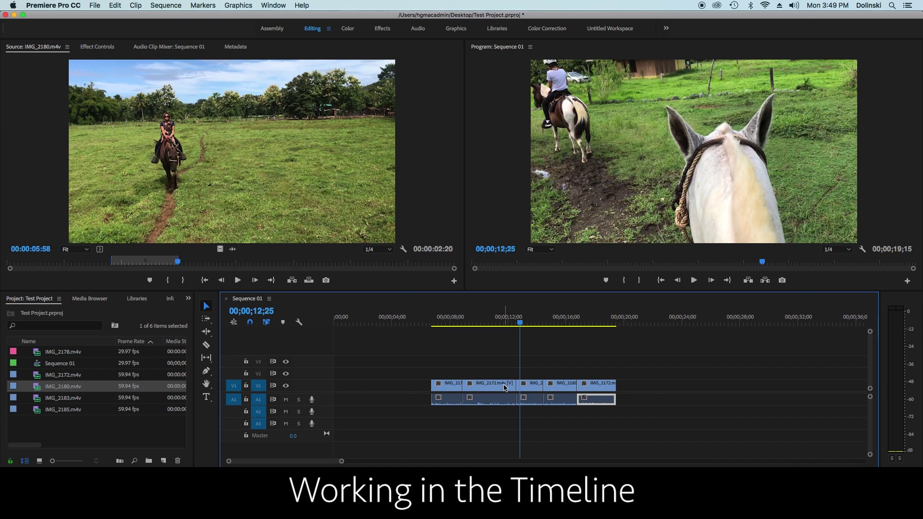
- Stack the short third clip on V2 above the second clip's end and compare at 00;00;11;17 with V2's output off and on
drag(528, 387, 504, 375)
mouse_move(500, 328)
mouse_down()
mouse_move(488, 322)
mouse_move(502, 323)
mouse_up()
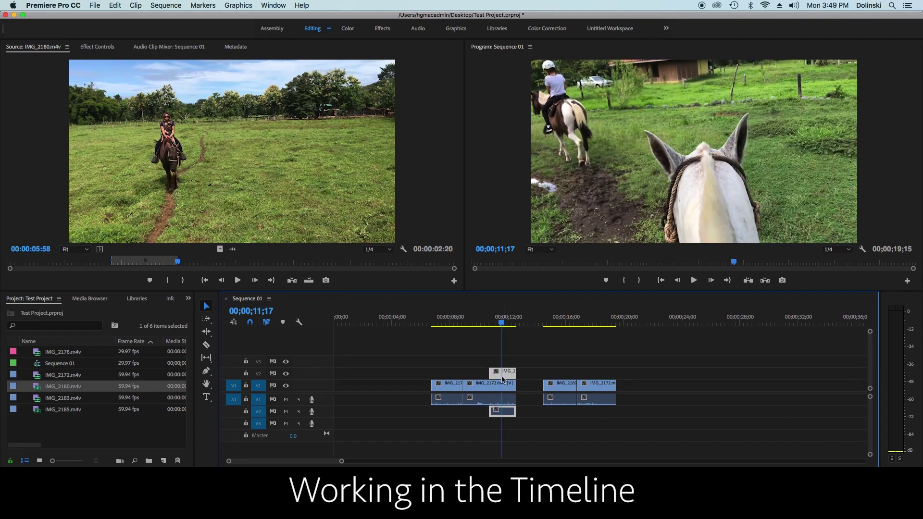
click(287, 374)
click(286, 375)
click(286, 374)
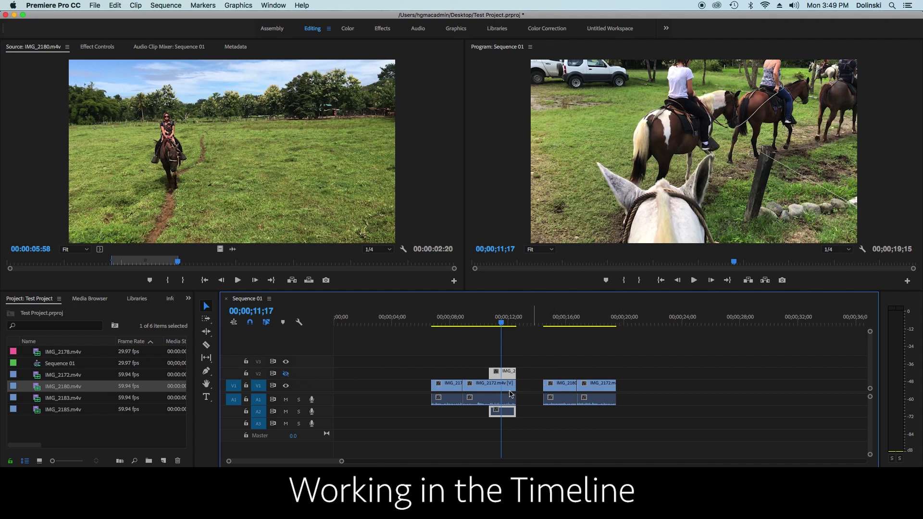
click(286, 374)
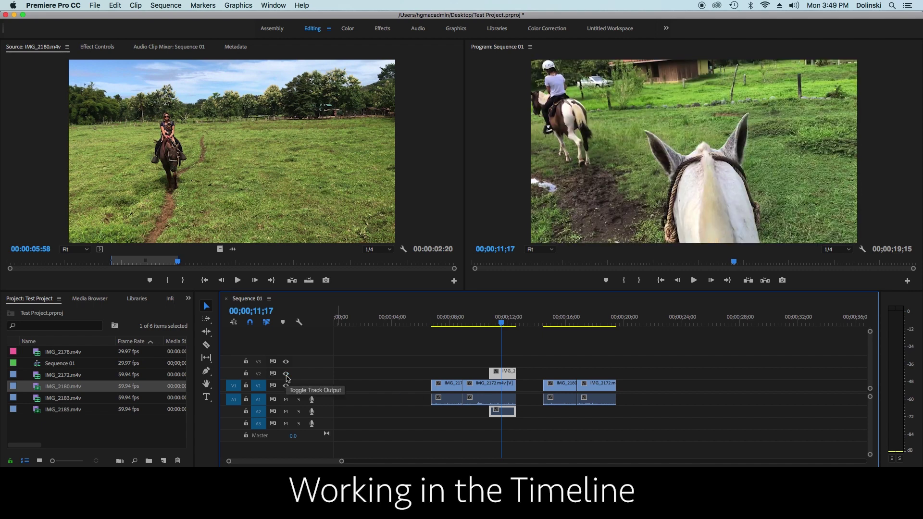
- Slide the V2 clip directly above the V1 gap, then lock and unlock the V2, V1 and A1 tracks
drag(500, 373, 529, 373)
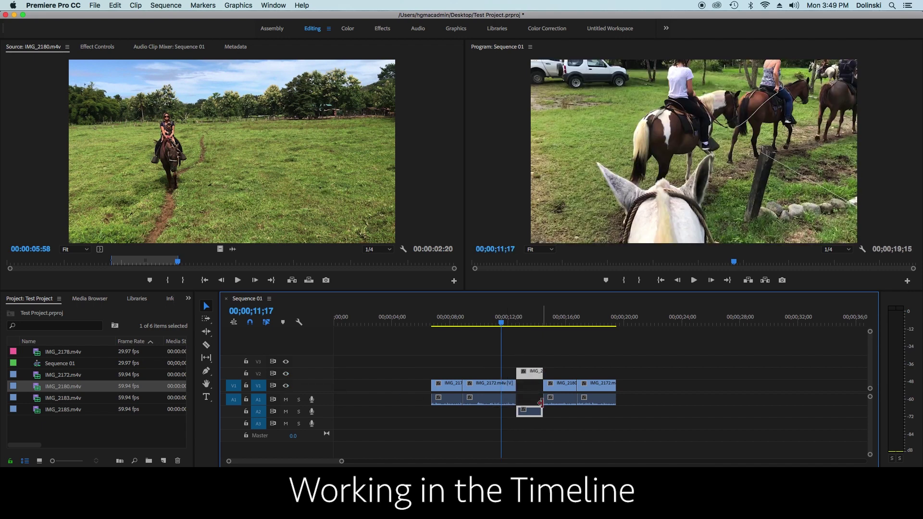
click(246, 374)
click(246, 374)
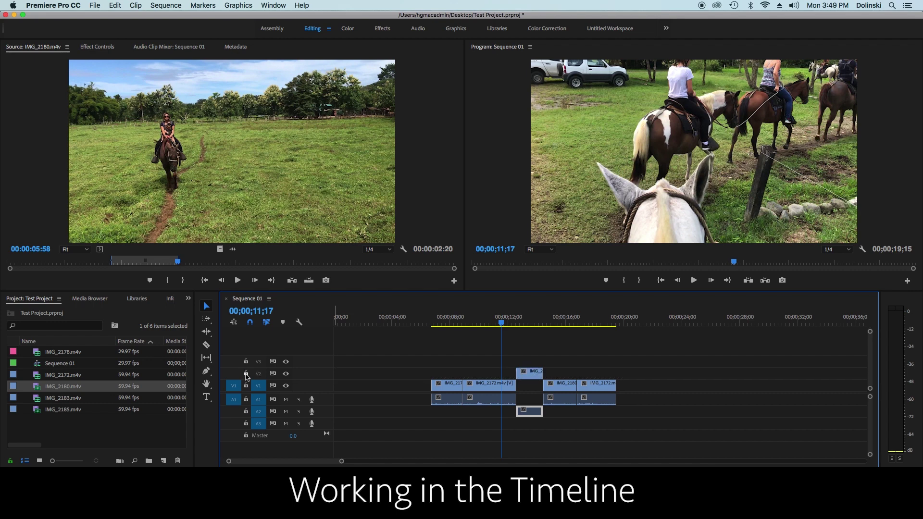
click(246, 387)
click(246, 400)
click(246, 386)
click(246, 400)
- Move the first clip up to V2 with its audio on A2, and lock tracks V1 and A1
drag(456, 384, 455, 371)
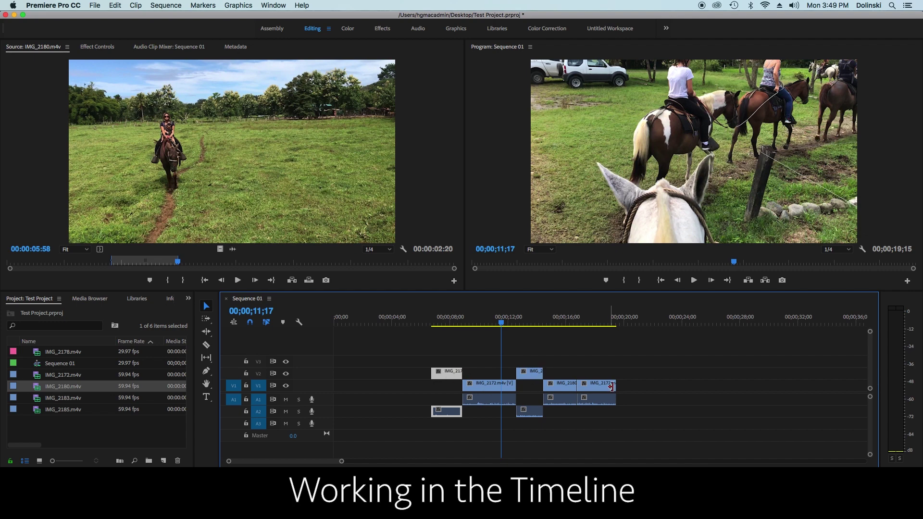
click(246, 386)
click(246, 399)
- Select both V2 clips with their A2 audio and move them together to start where the last V1 clip ends
drag(652, 359, 437, 432)
drag(459, 377, 630, 376)
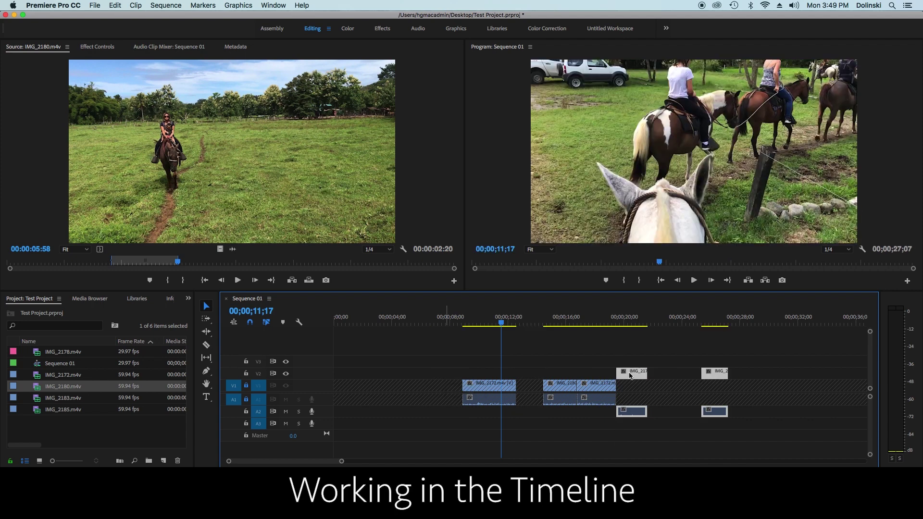
- Move both selected V2 clips with their A2 audio back into the gaps around the first V1 clip, and unlock A1
drag(637, 375, 452, 374)
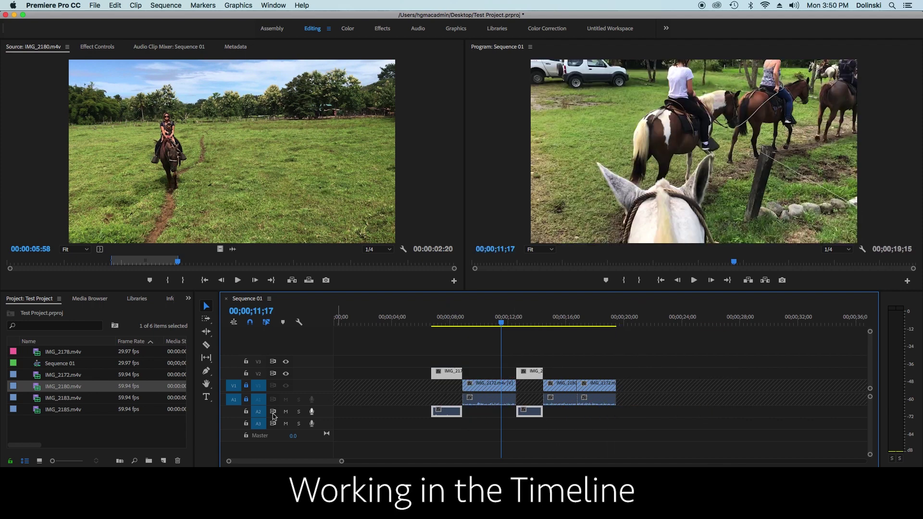
click(386, 421)
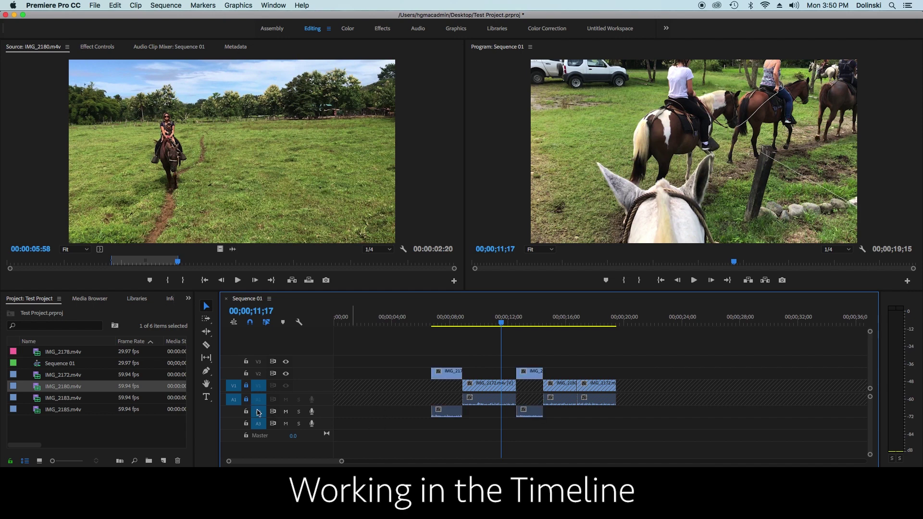
click(246, 400)
- Lock V2 and delete only the first V2 clip's audio on A2
click(449, 415)
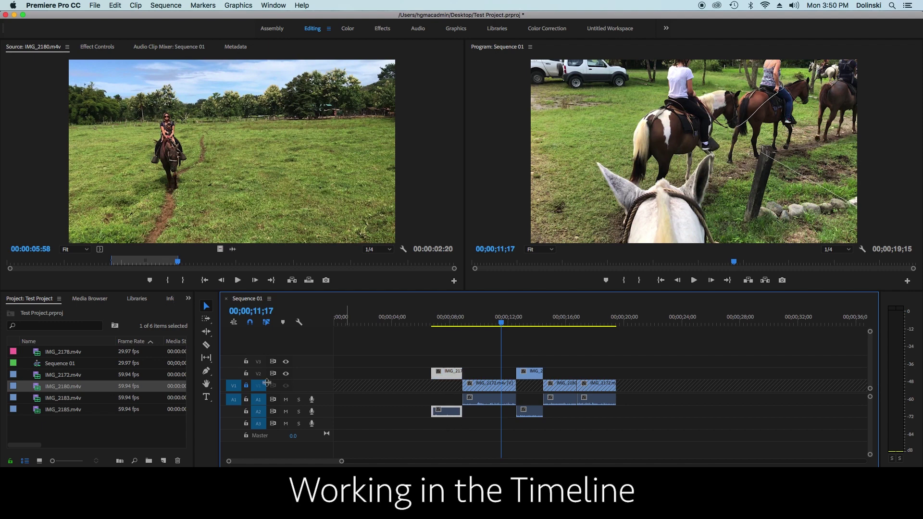
click(246, 374)
click(451, 428)
click(448, 415)
key(Delete)
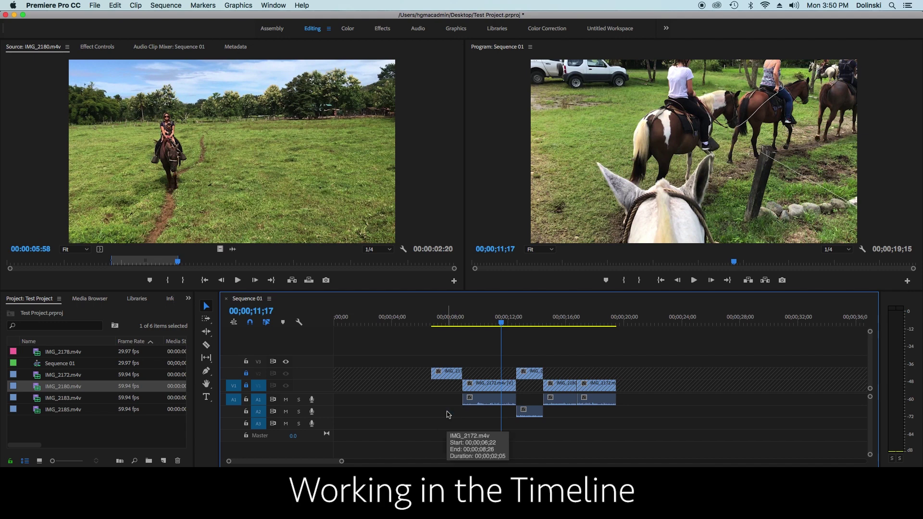
- Undo the audio deletion on A2 and unlock tracks V1 and V2
click(118, 9)
click(126, 17)
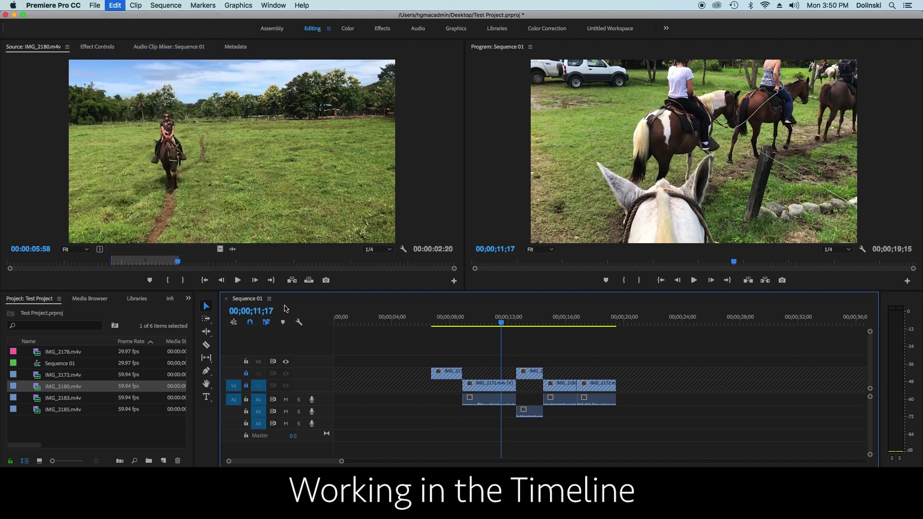
click(246, 386)
click(246, 374)
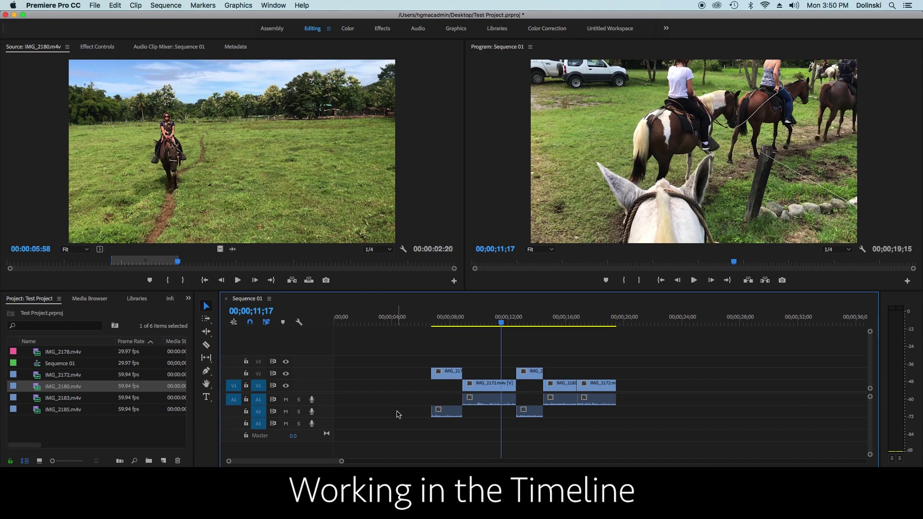
- Review the sequence at 00;00;17;13 and 00;00;14;00, and play its opening
drag(501, 326, 586, 325)
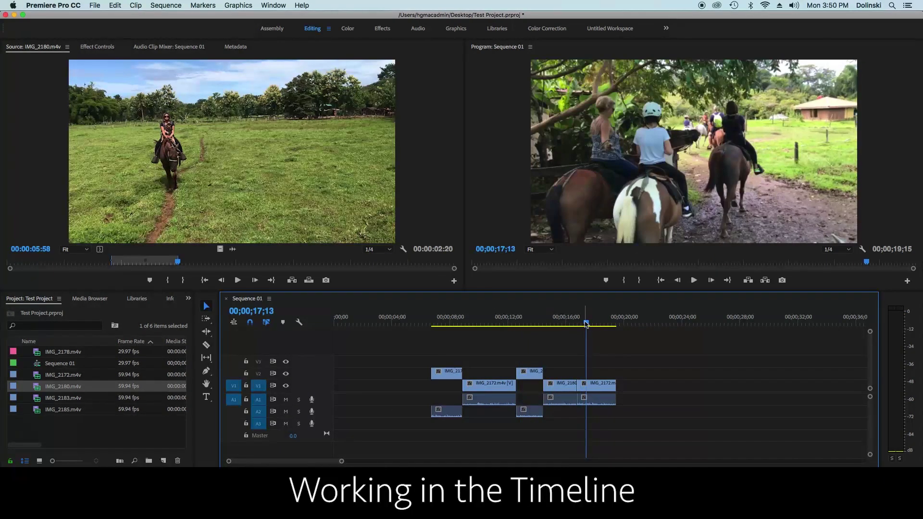
click(537, 321)
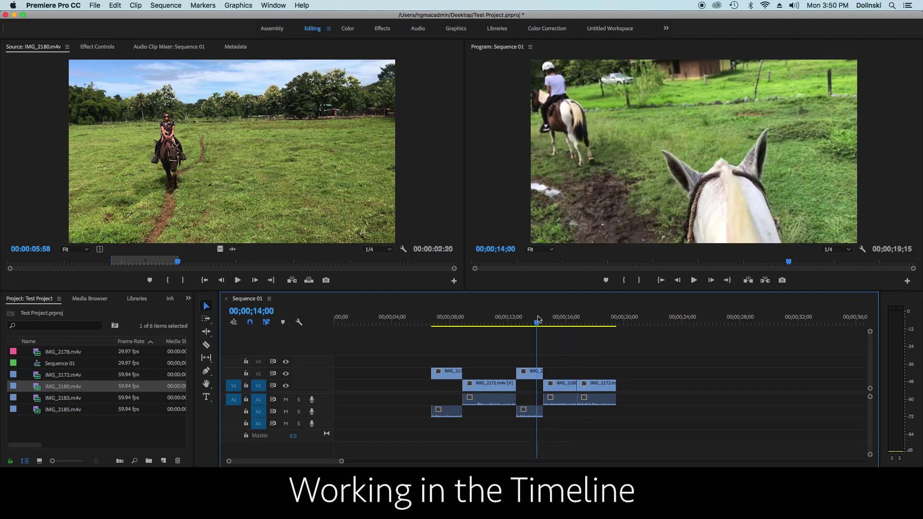
click(693, 281)
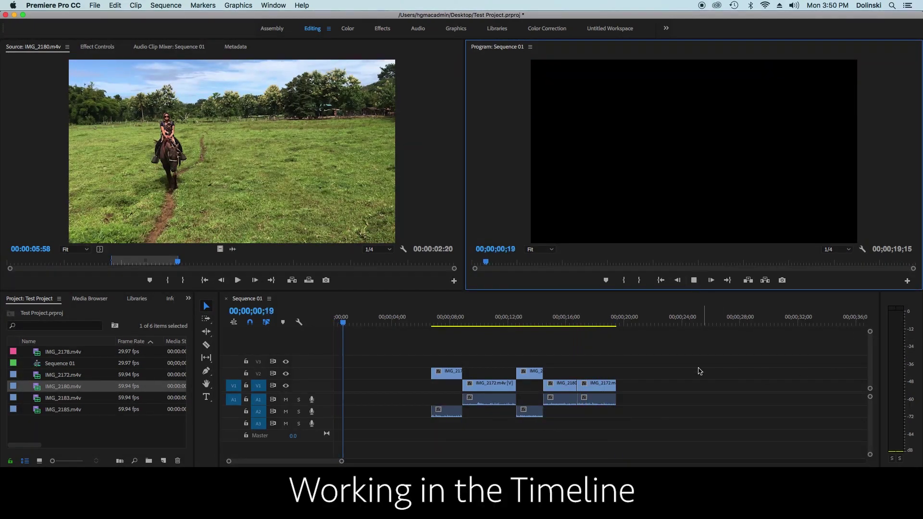
click(695, 281)
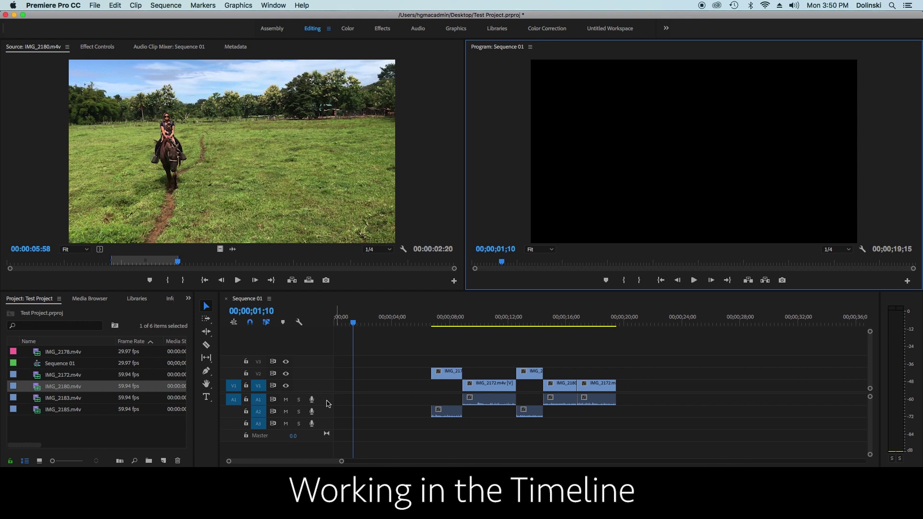
click(498, 401)
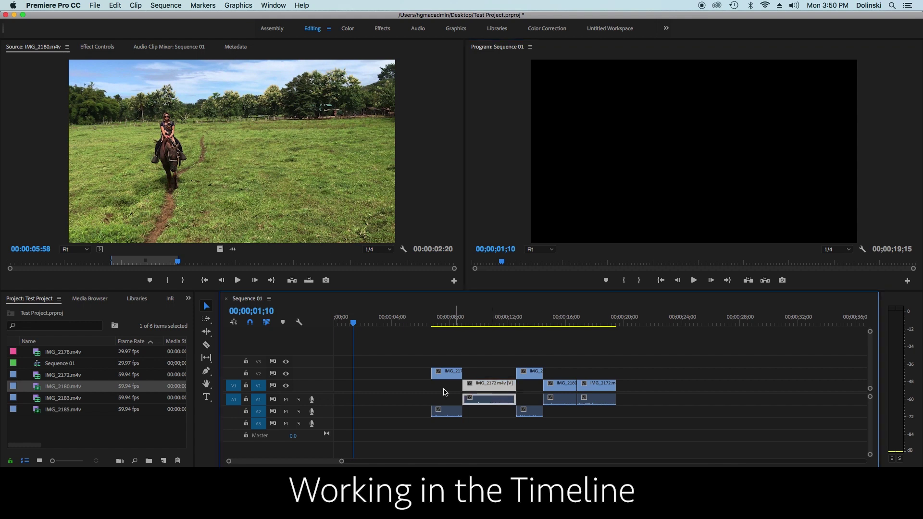
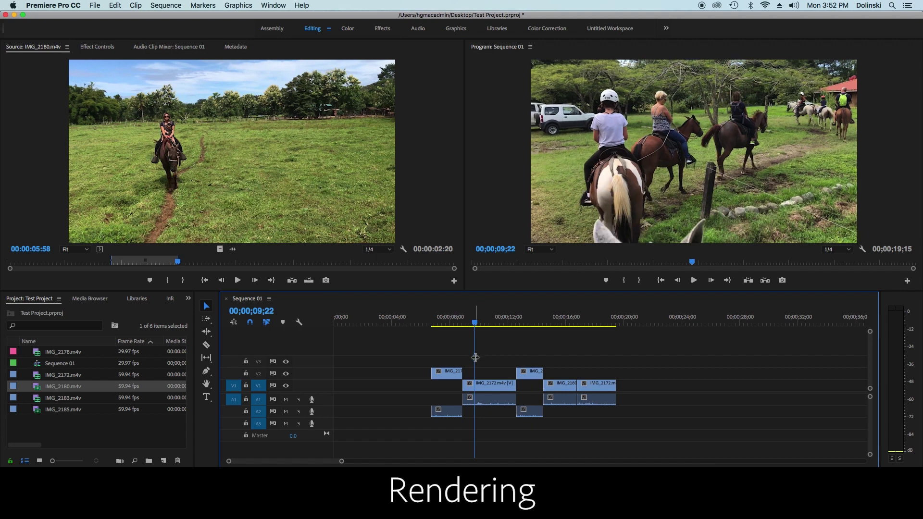
- Render the sequence with Render In to Out and play back sections of the rendered clips
click(164, 6)
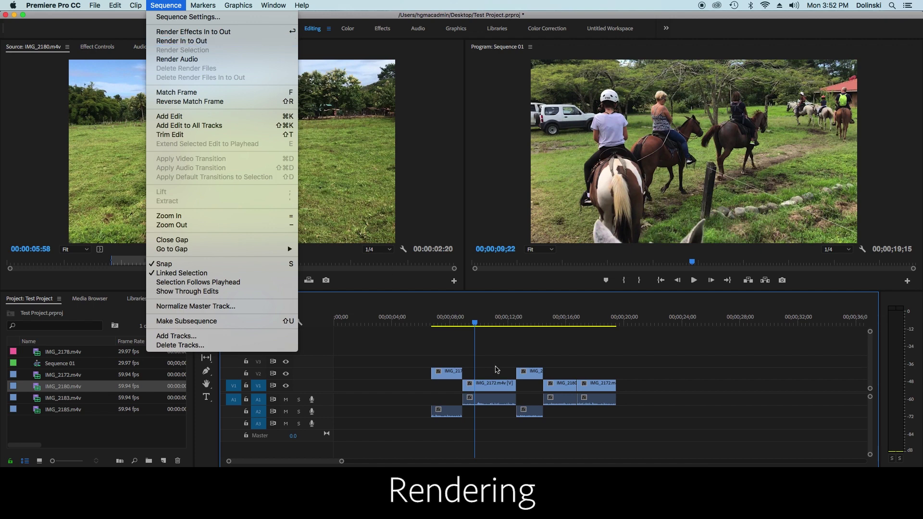
click(189, 42)
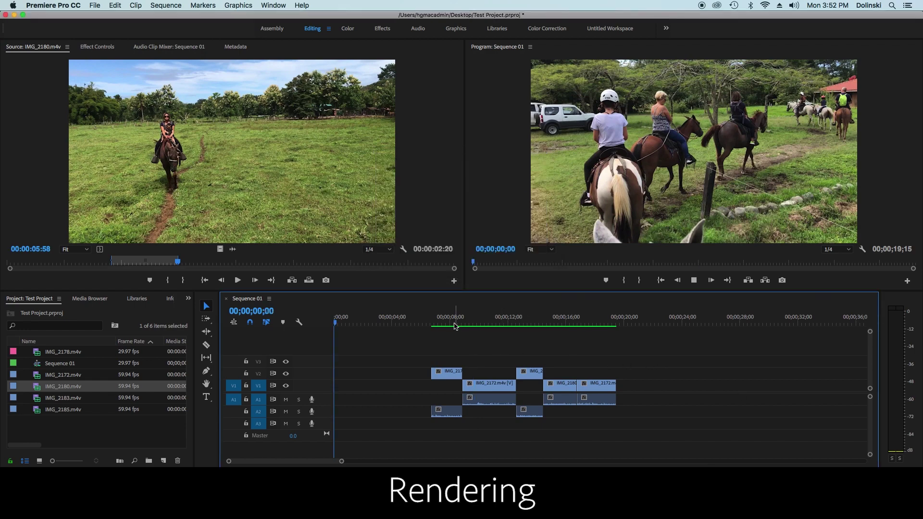
click(694, 281)
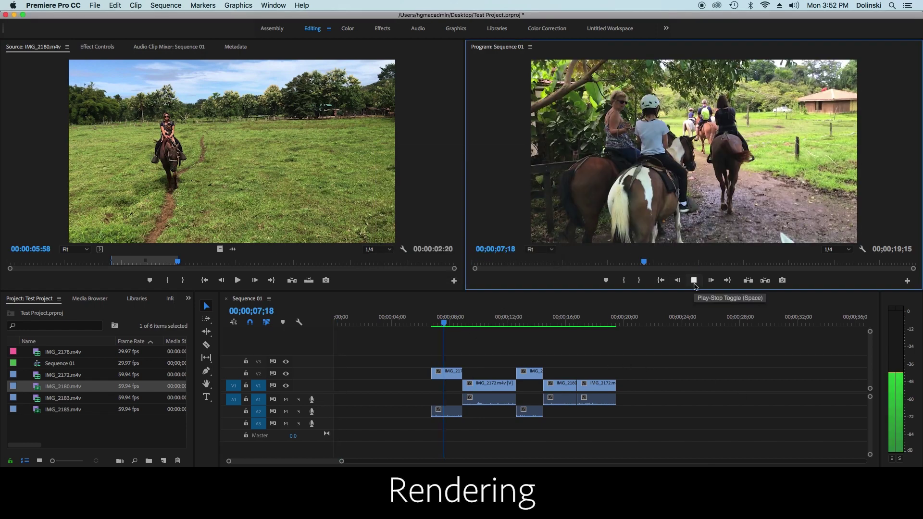
click(694, 282)
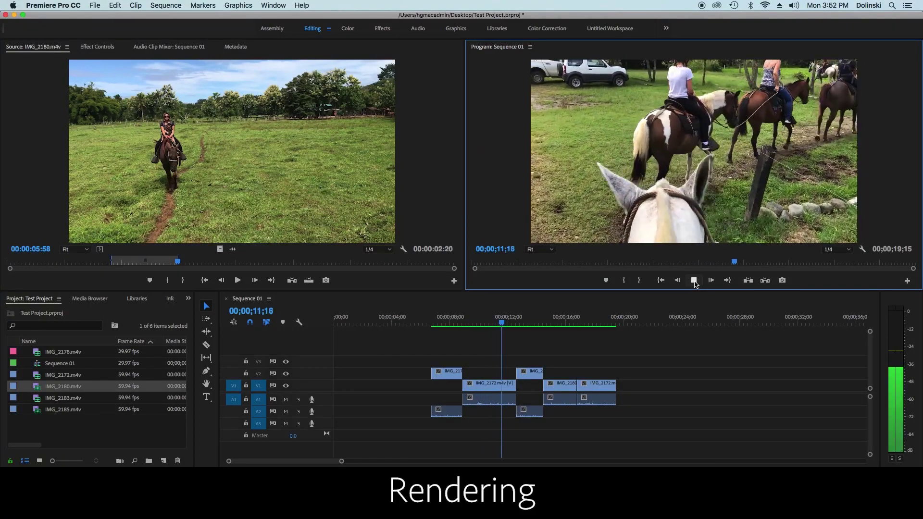
drag(524, 323, 566, 332)
click(694, 280)
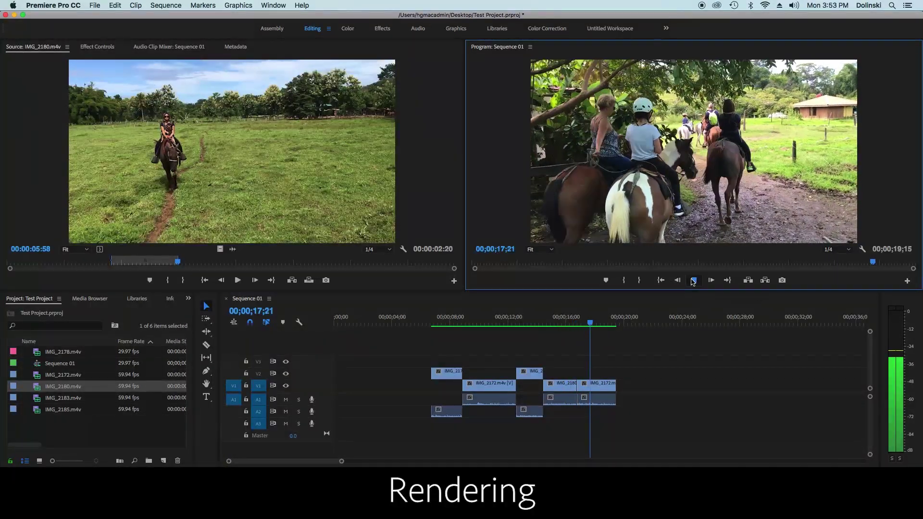
click(693, 281)
- View the Program monitor's playback resolution options and scrub through the first V1 clip
click(849, 249)
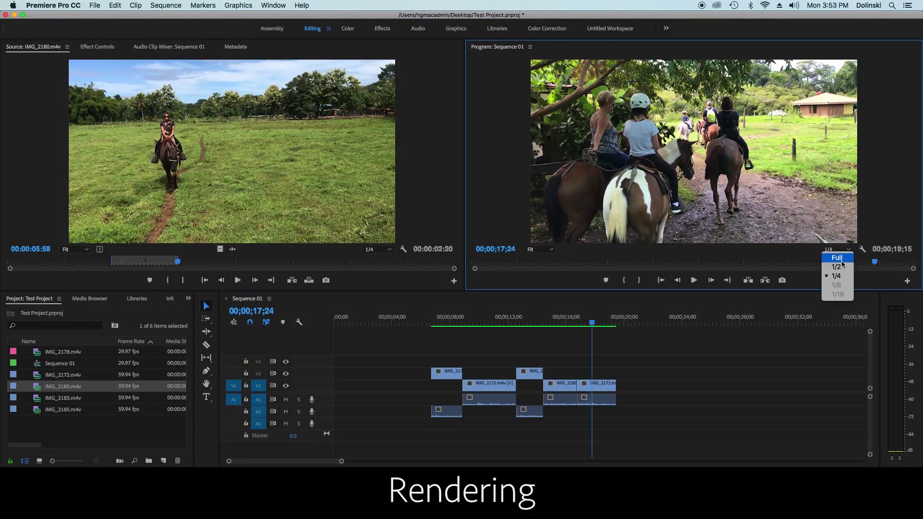
click(741, 385)
click(482, 323)
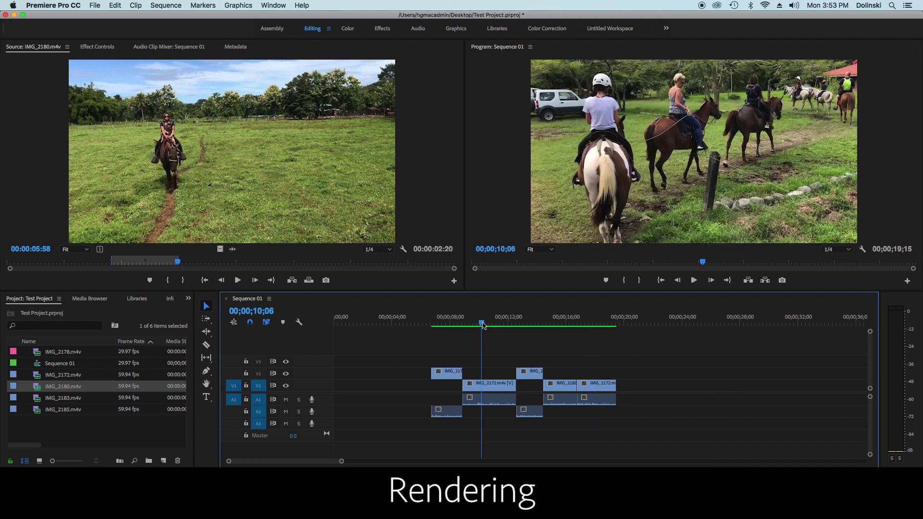
drag(483, 325, 508, 322)
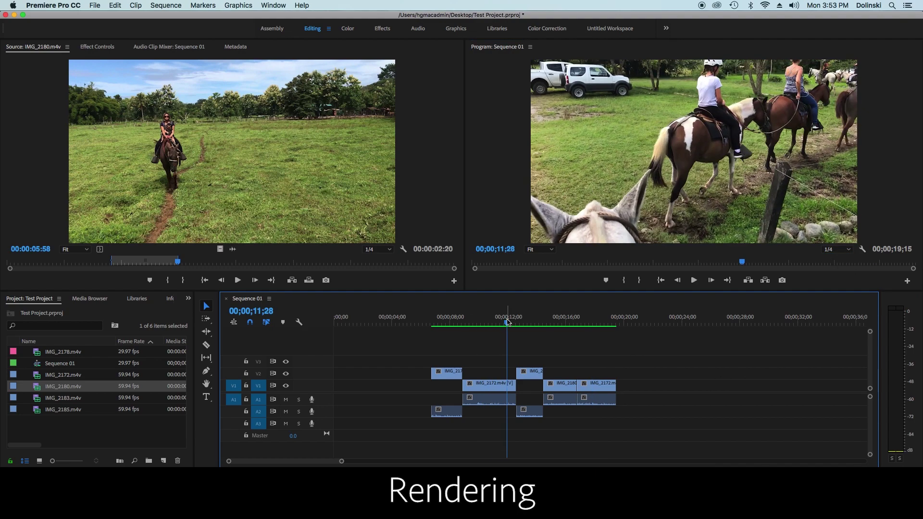
- Place the playhead at 00;00;07;15, select the first V2 clip and show its effect controls
click(443, 324)
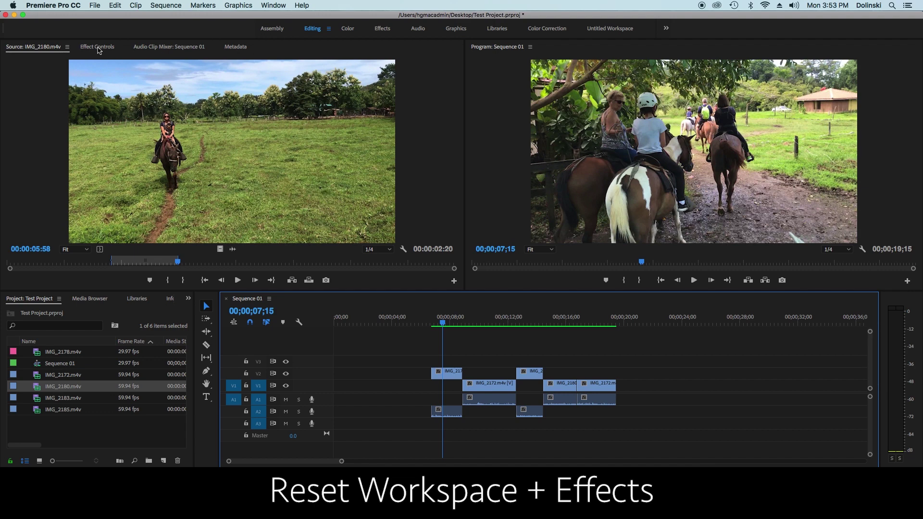
click(447, 375)
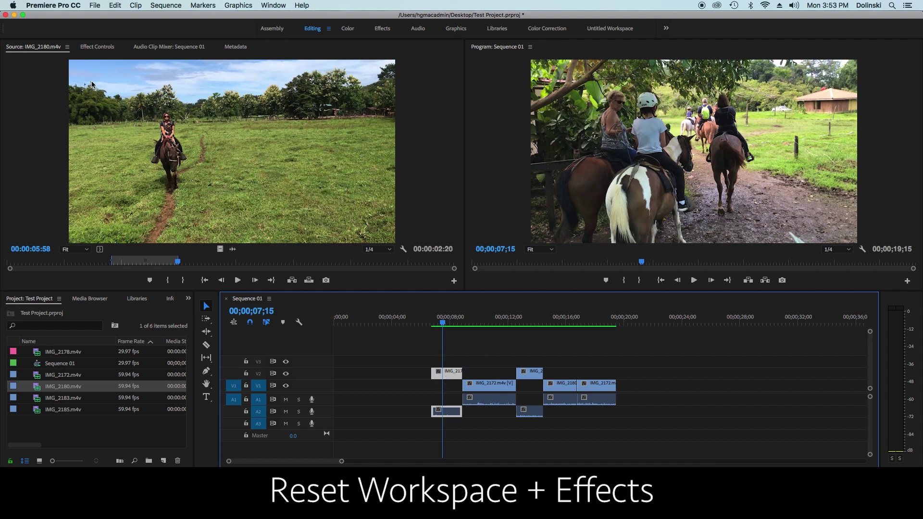
click(96, 47)
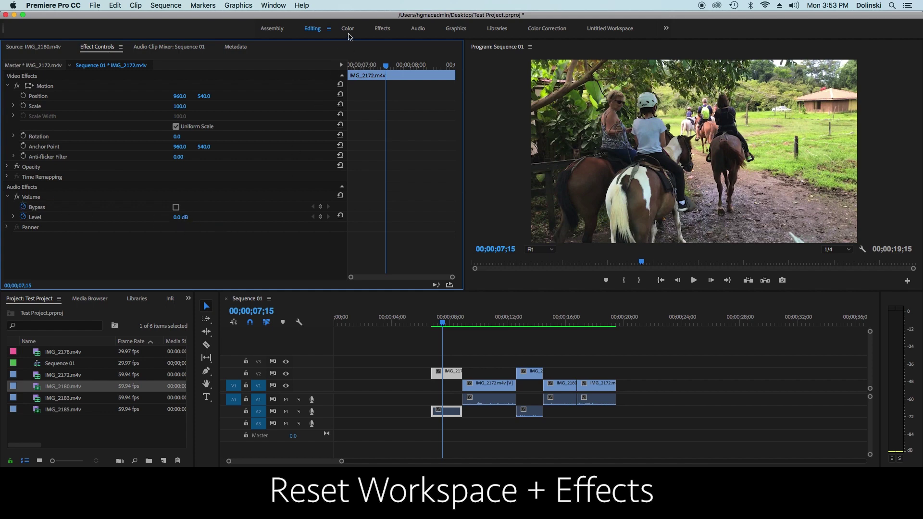
- Switch to the Effects workspace and reset it to its saved layout
click(383, 29)
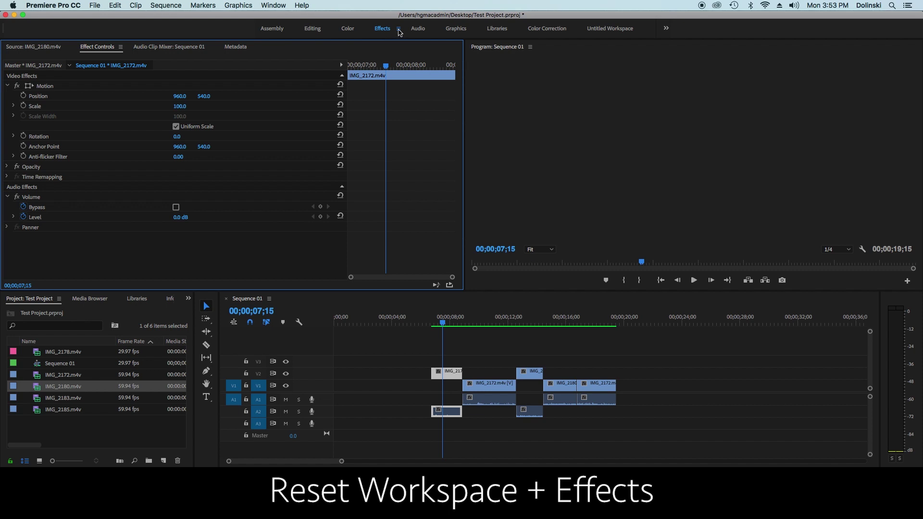
key(alt+shift+0)
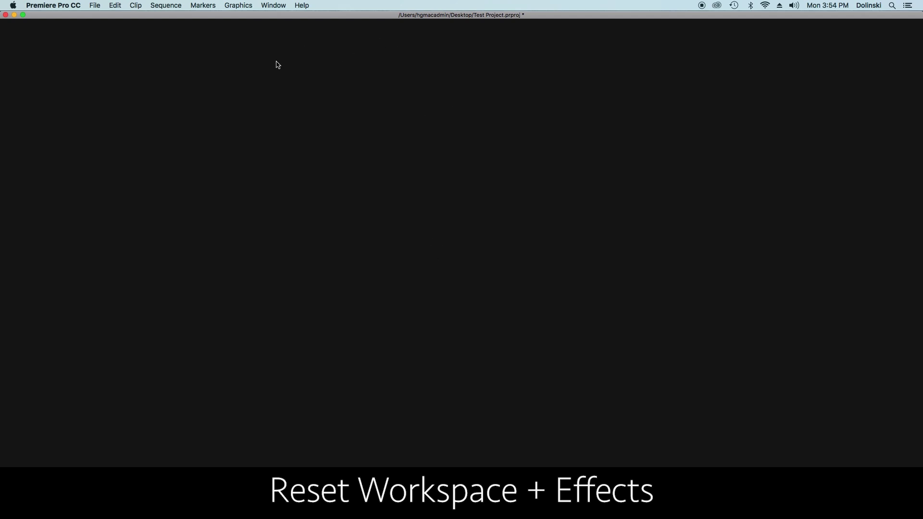
click(272, 6)
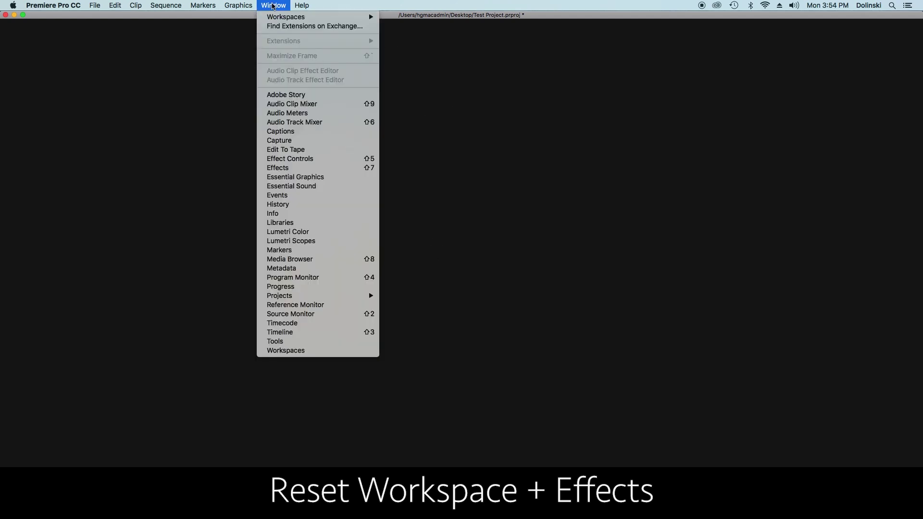
mouse_move(284, 20)
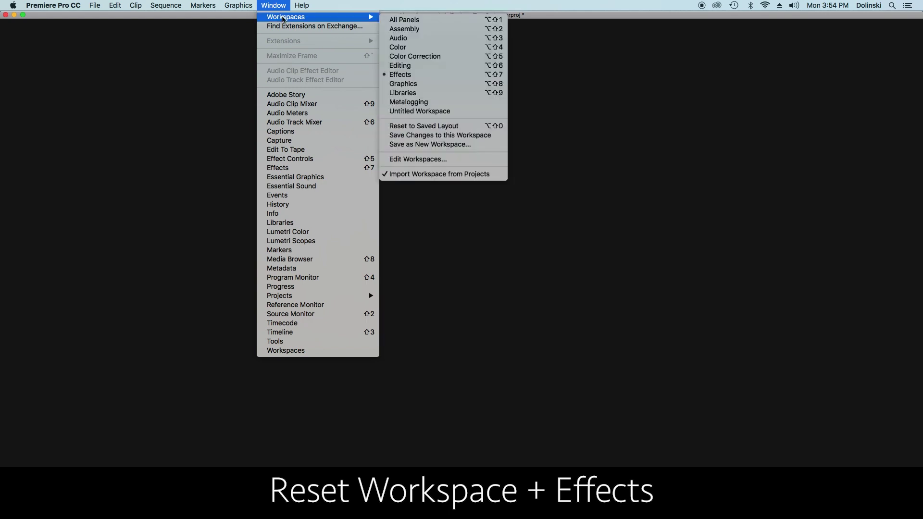
click(445, 129)
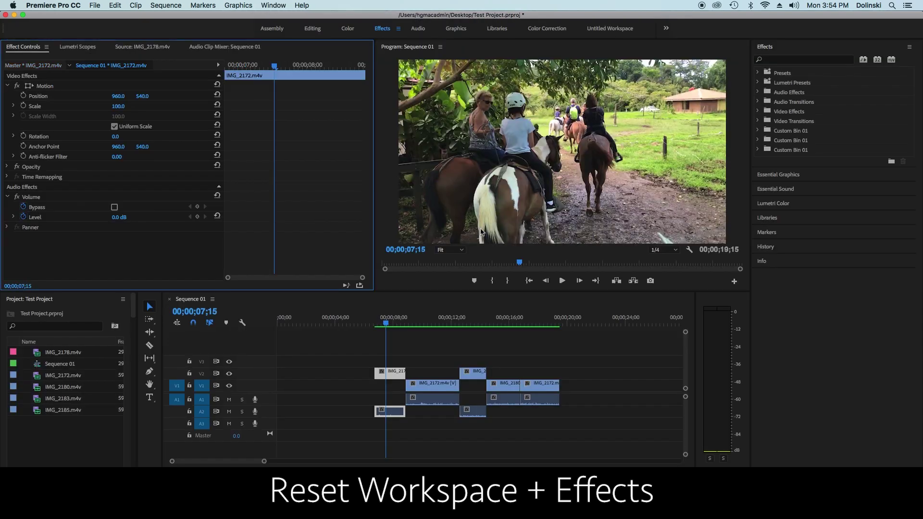
- Move the playhead to 00;00;10;23 and save the project
click(433, 321)
click(94, 7)
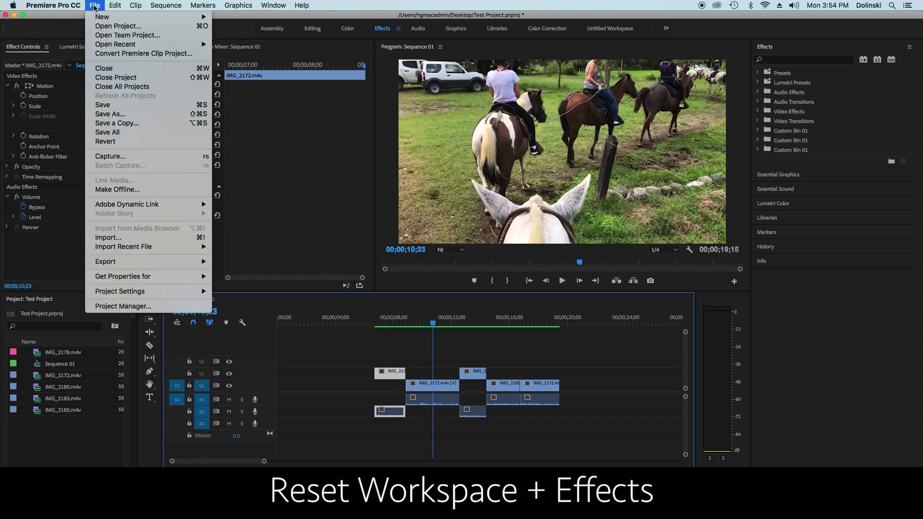
click(490, 327)
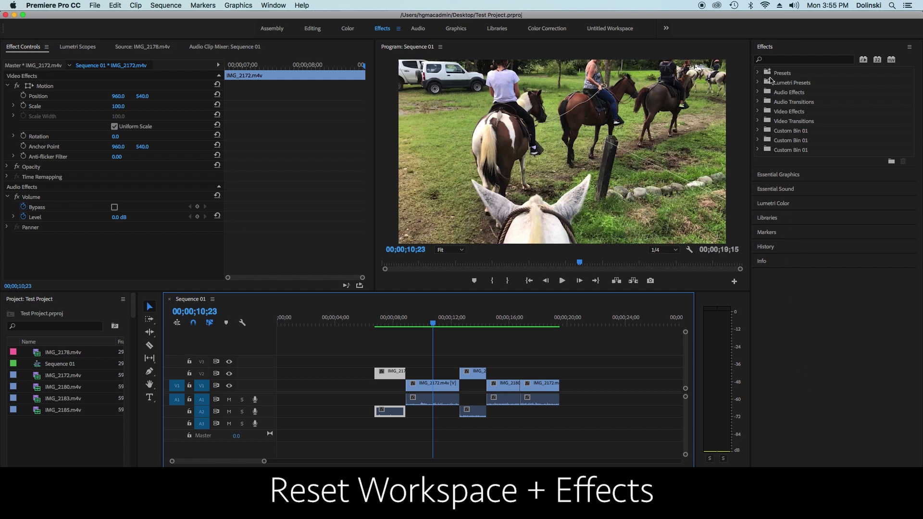
- Widen the Project panel and narrow the Effects panel to make room for the Program monitor
click(759, 102)
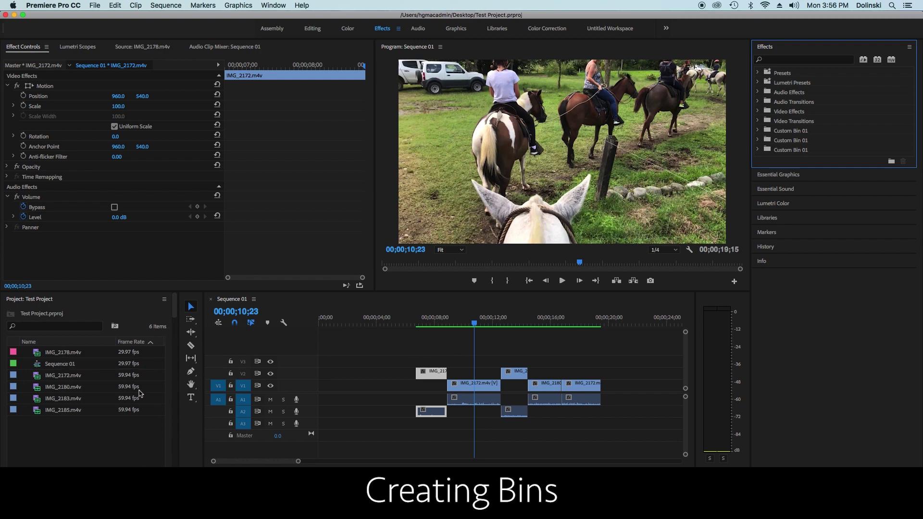
drag(179, 335, 210, 335)
drag(753, 254, 871, 253)
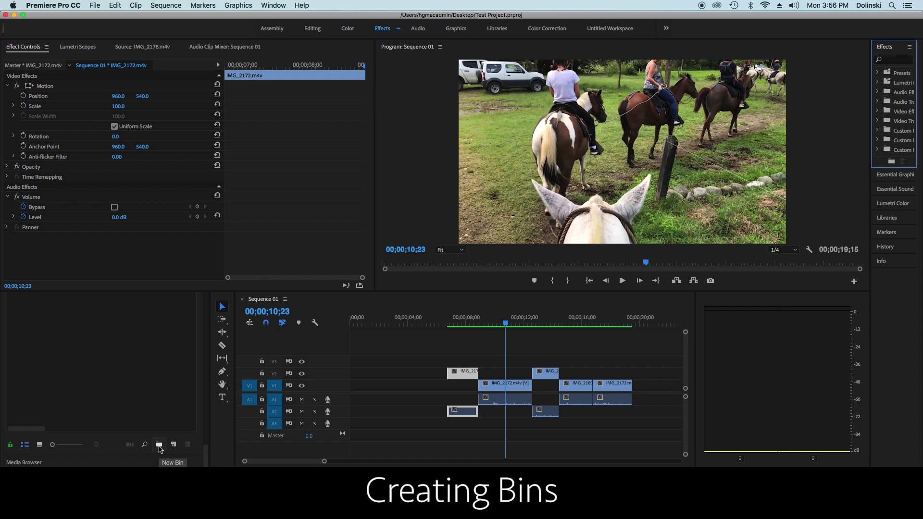
- Create a new bin in the project and name it Angles
click(159, 447)
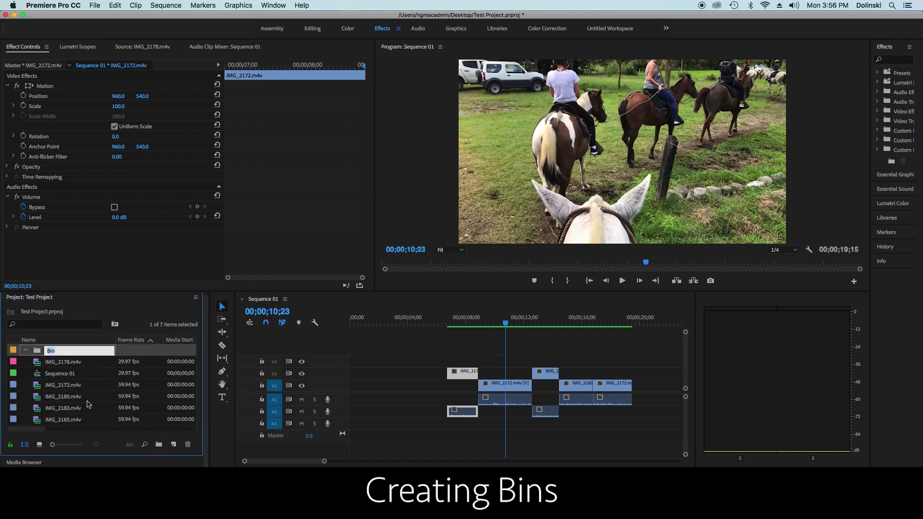
text(Angk)
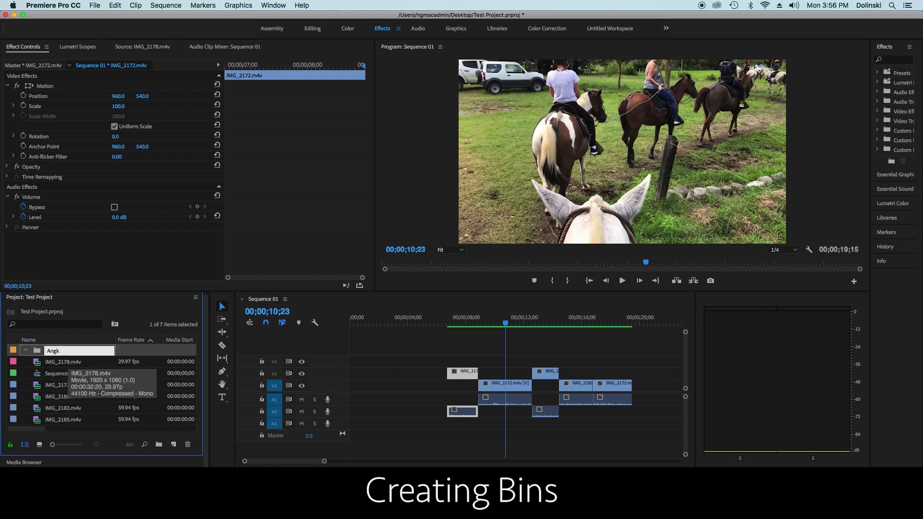
key(BackSpace)
text(les)
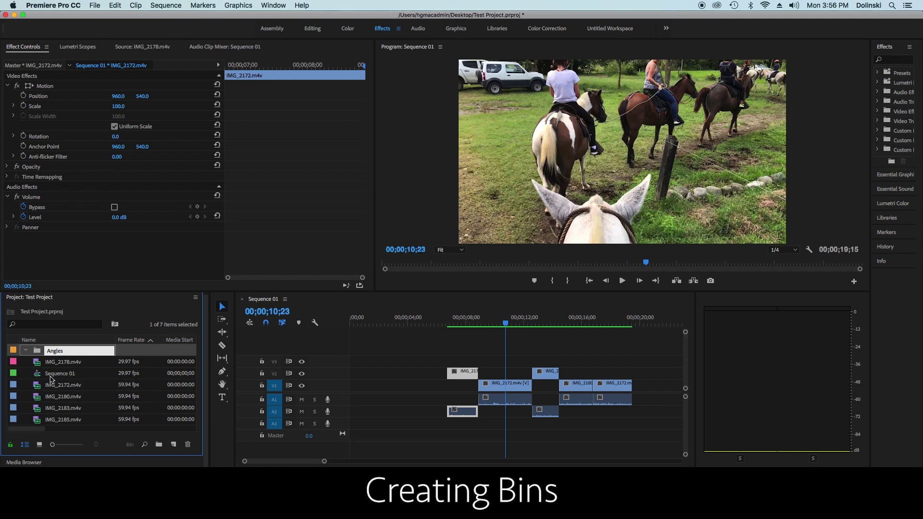
click(50, 376)
- Move IMG_2172.m4v and IMG_2180.m4v into the Angles bin and collapse the bin
click(38, 386)
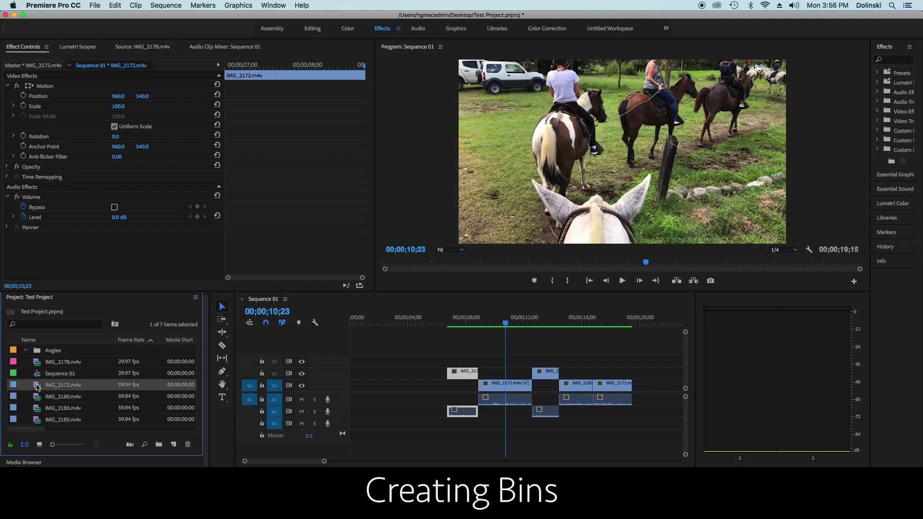
drag(52, 351, 51, 351)
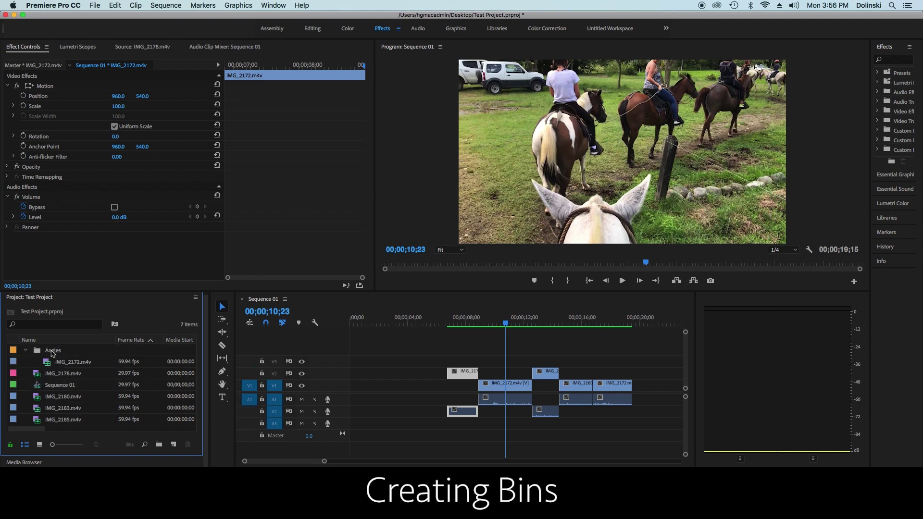
drag(41, 397, 54, 354)
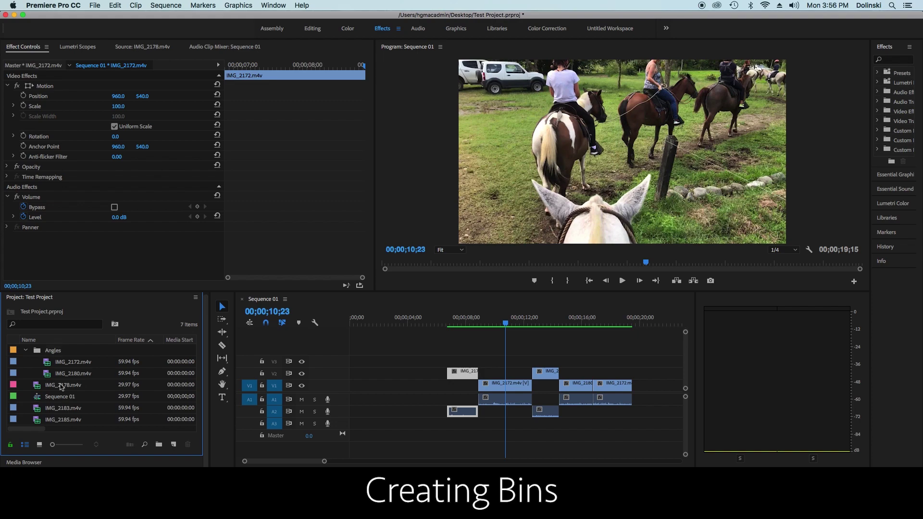
click(26, 350)
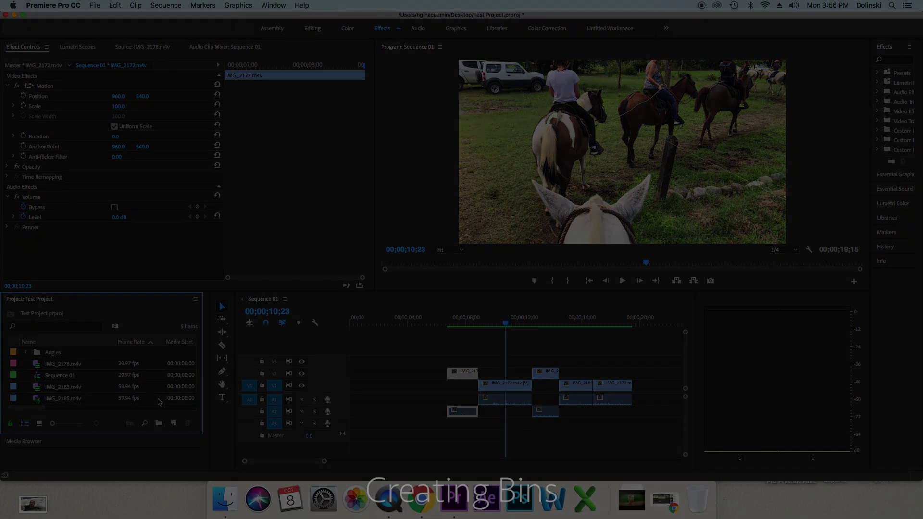